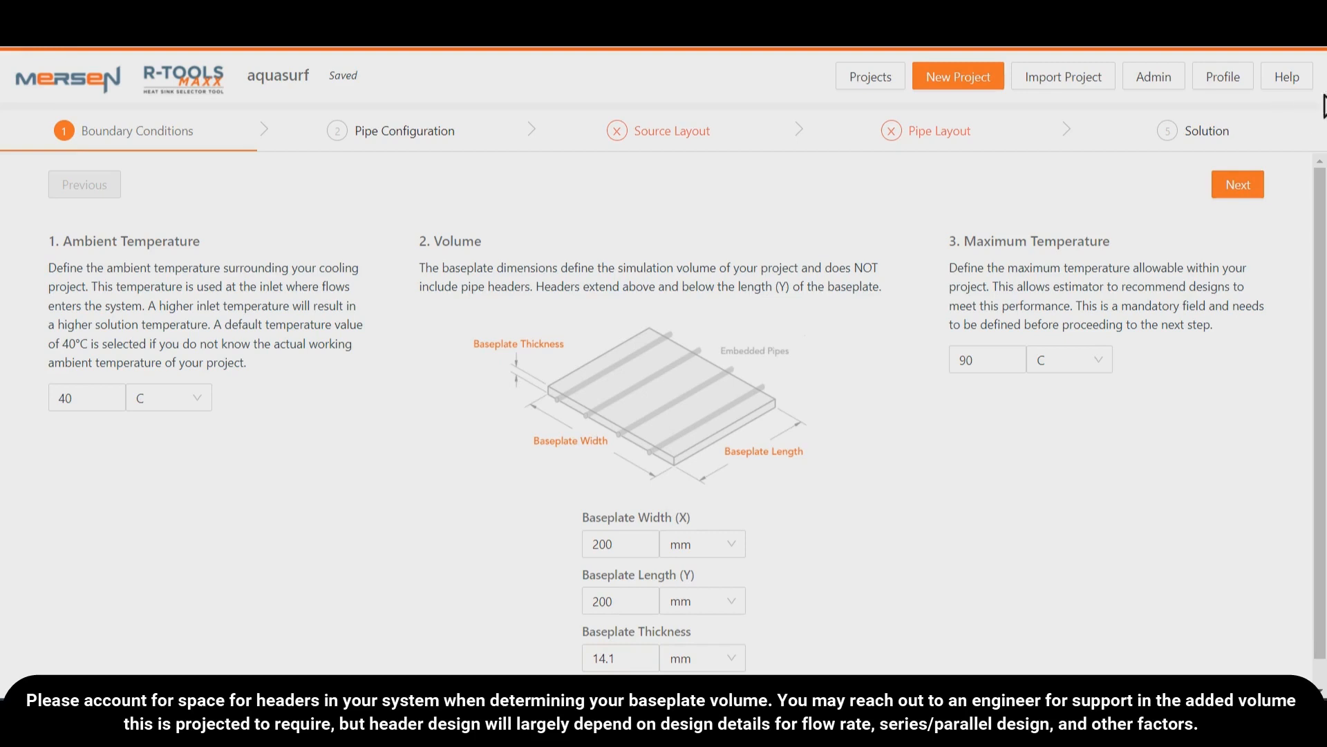
click(1294, 77)
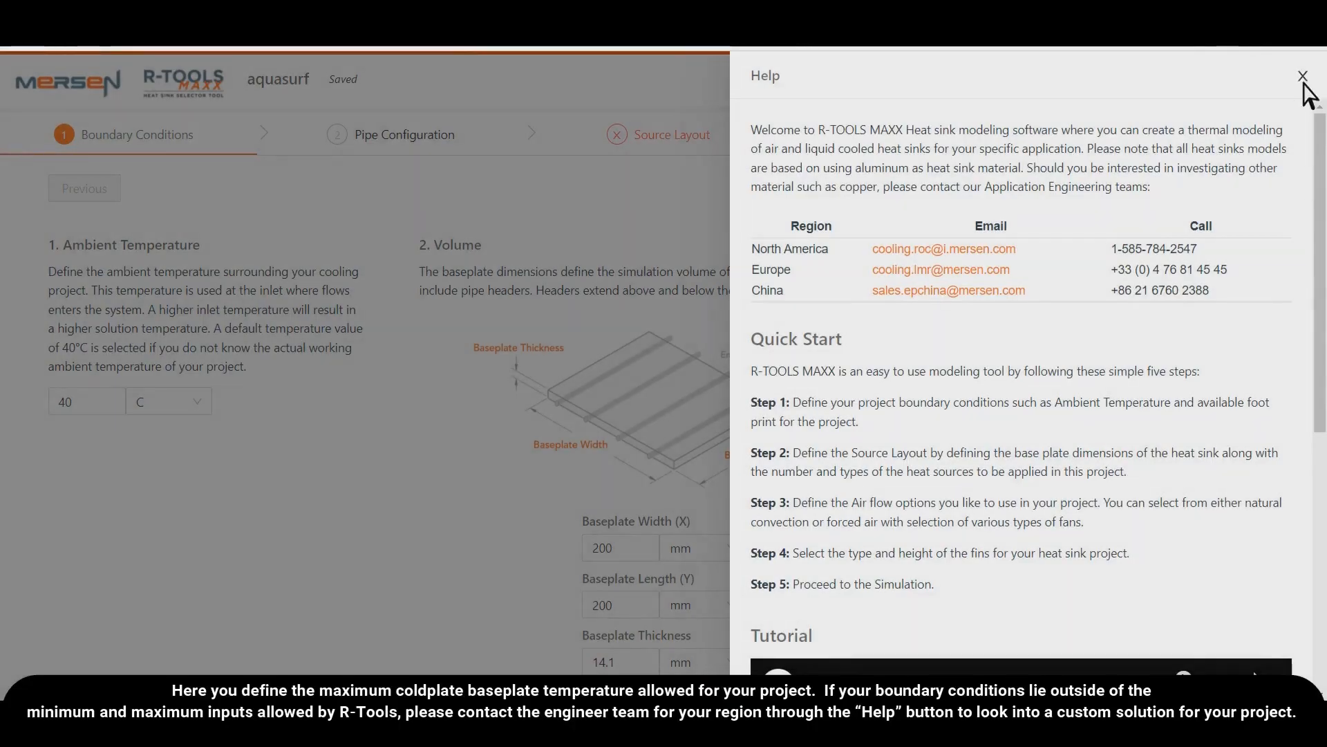
click(1303, 78)
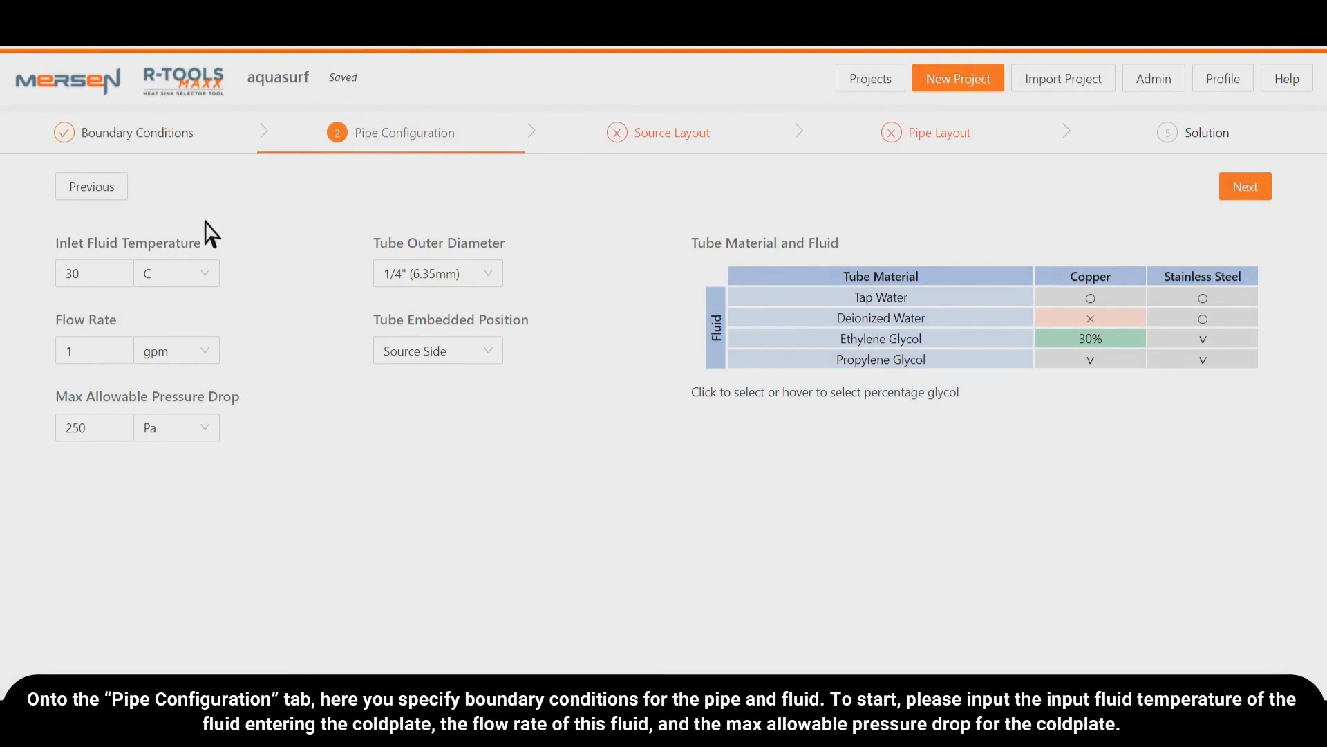
click(90, 275)
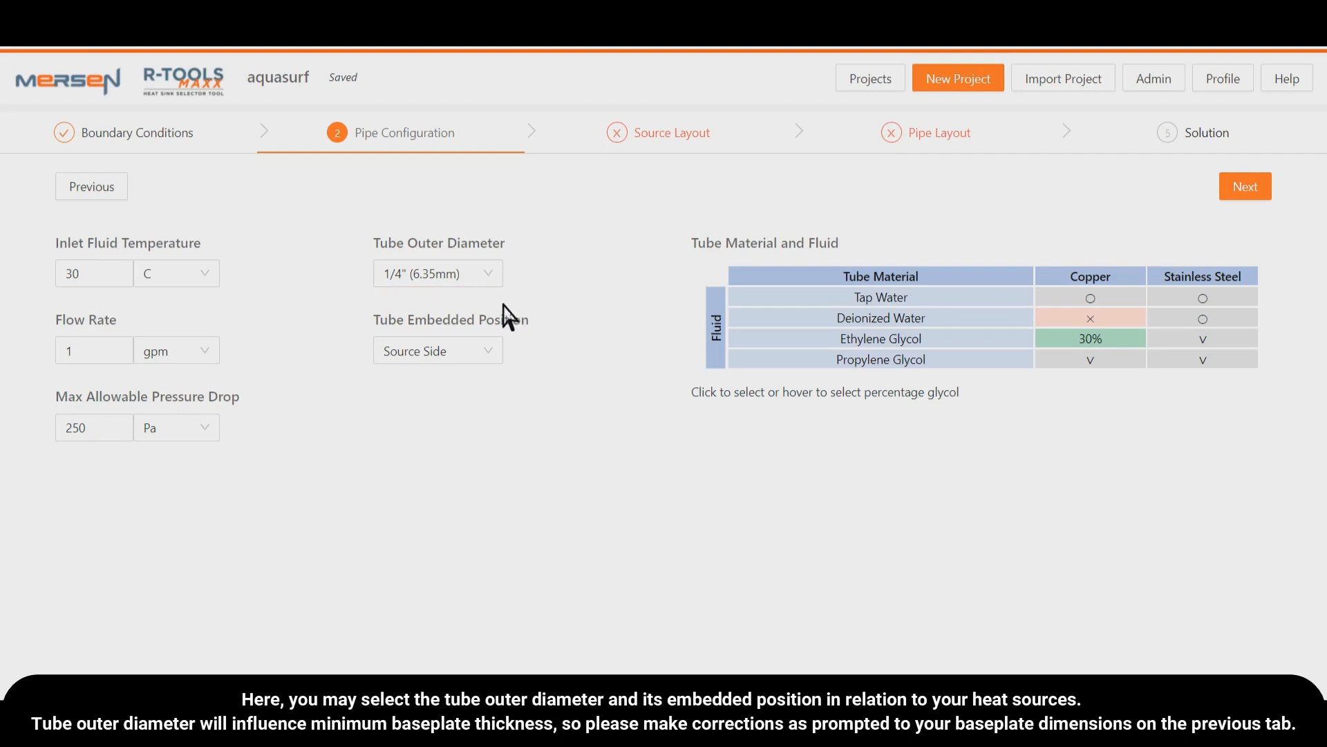
- Set the tube outer diameter to 1/2" (12.7mm) and check the baseplate thickness in the boundary conditions
click(498, 277)
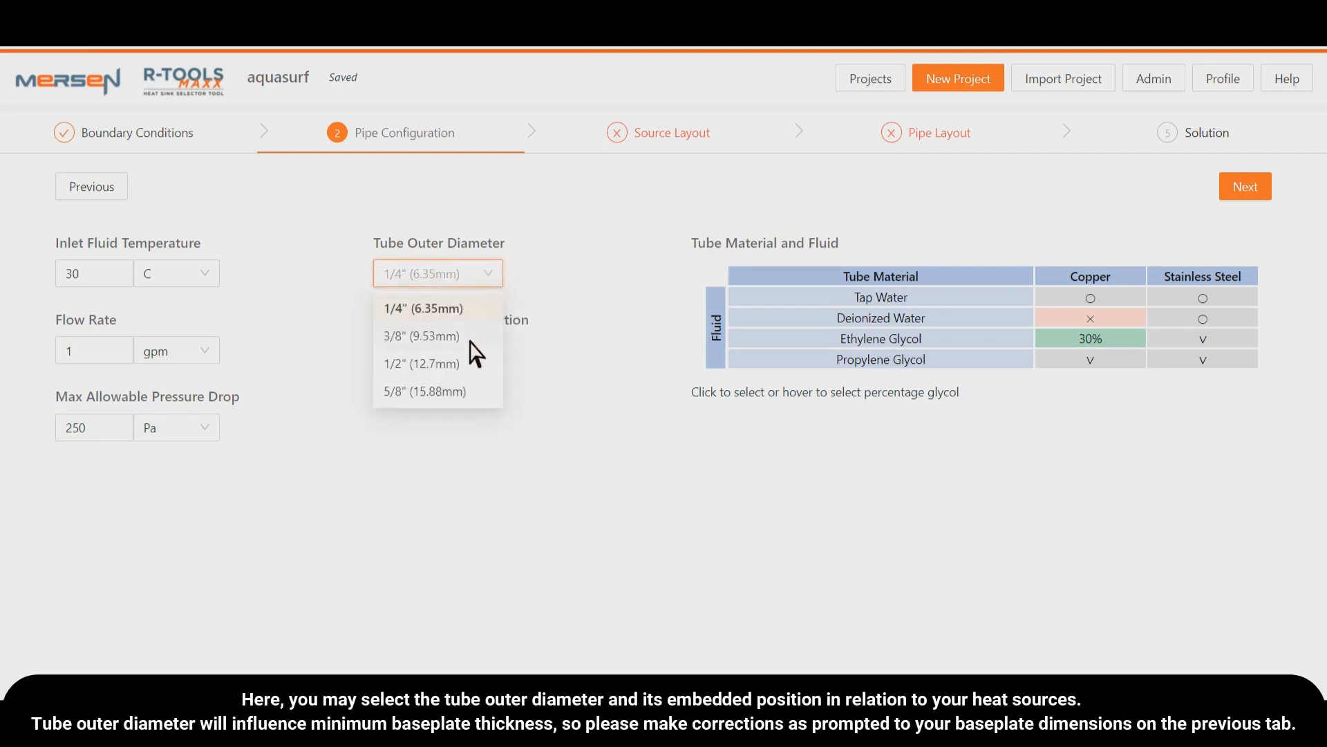
click(451, 363)
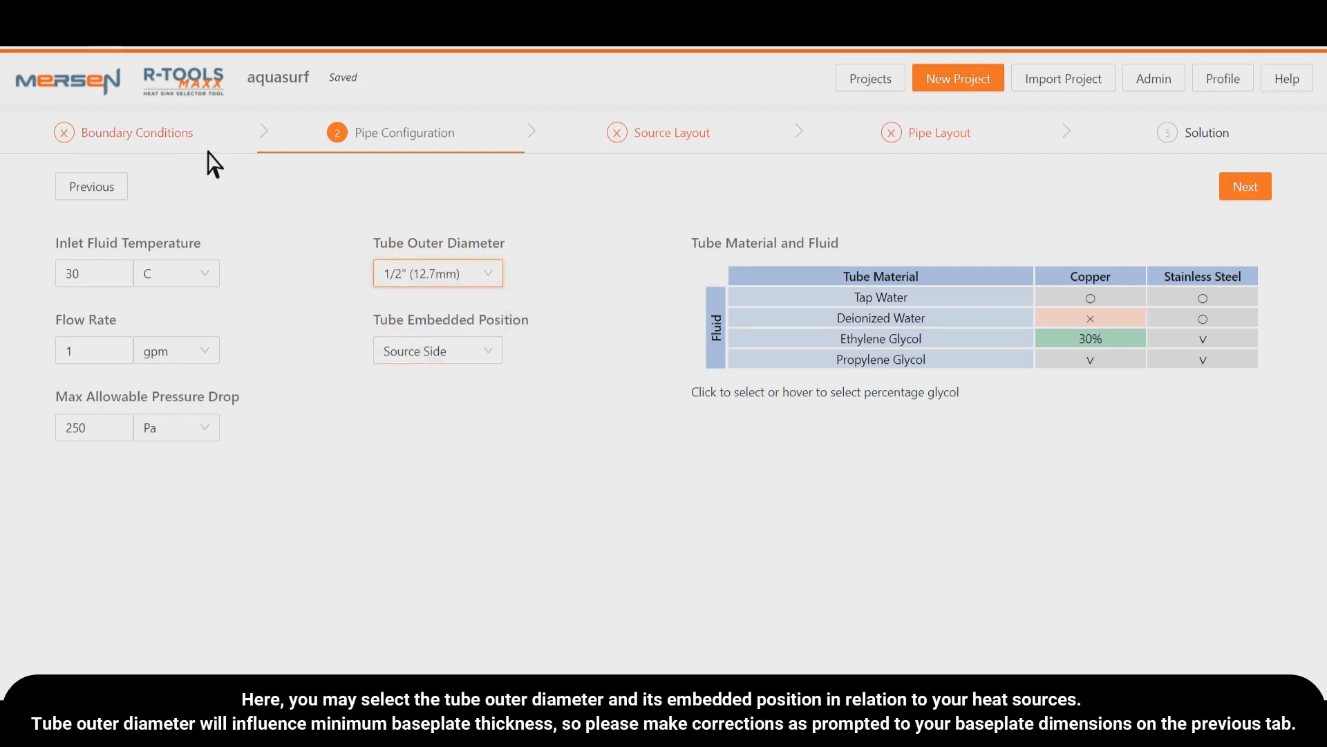
click(127, 142)
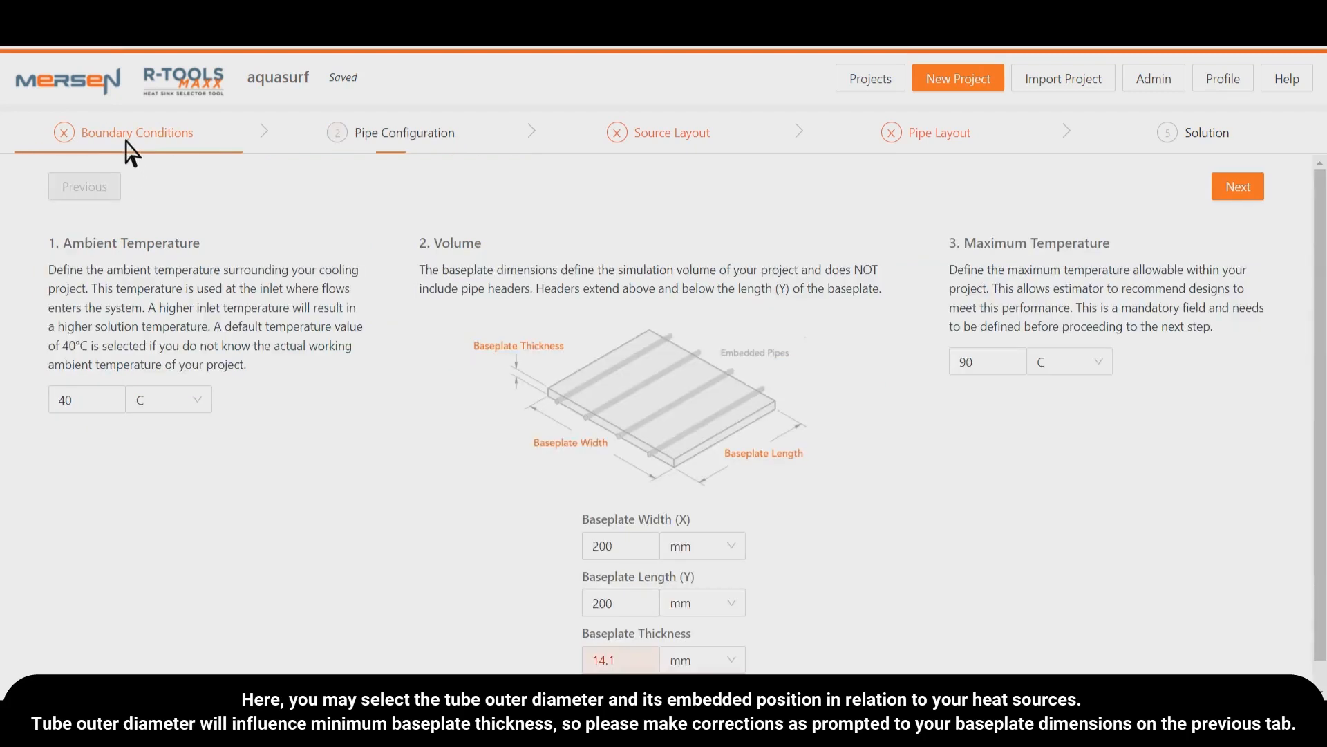
scroll(559, 573, down, 1)
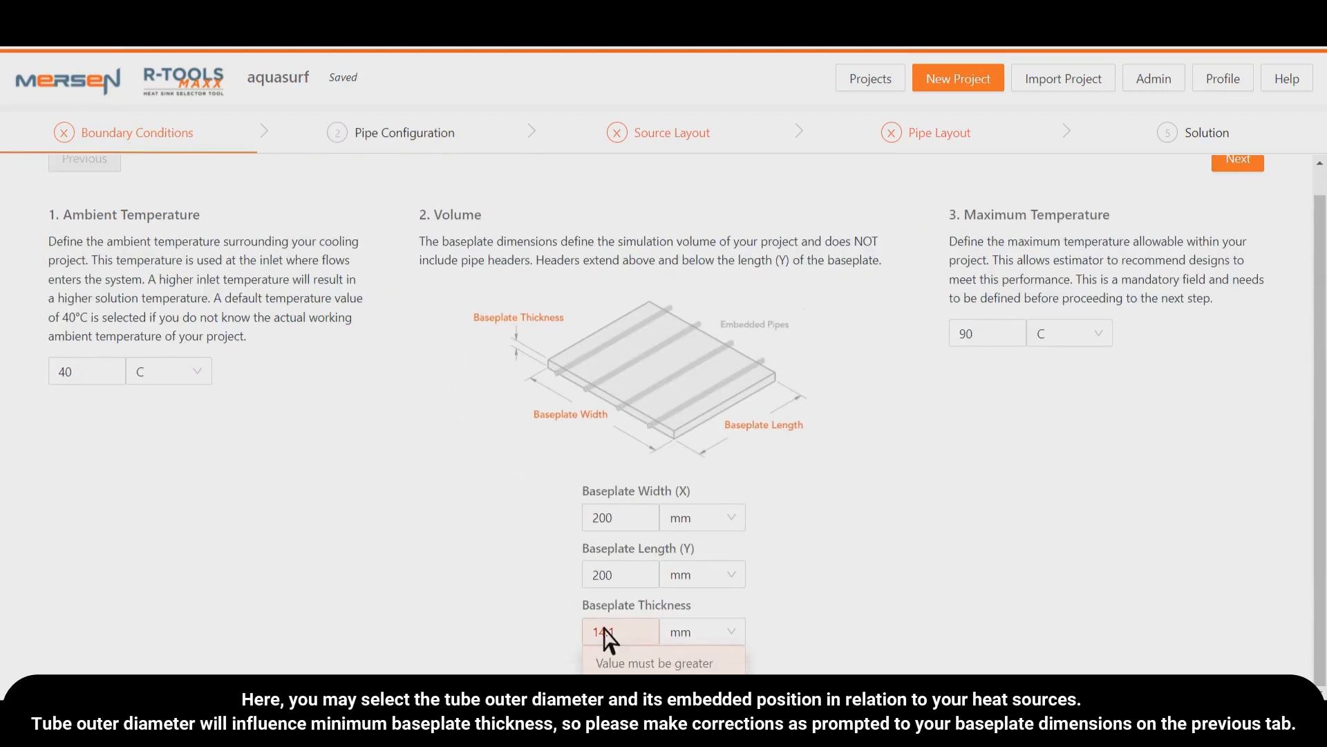
- Return to the pipe configuration and set the tube outer diameter back to 1/4" (6.35mm)
click(407, 141)
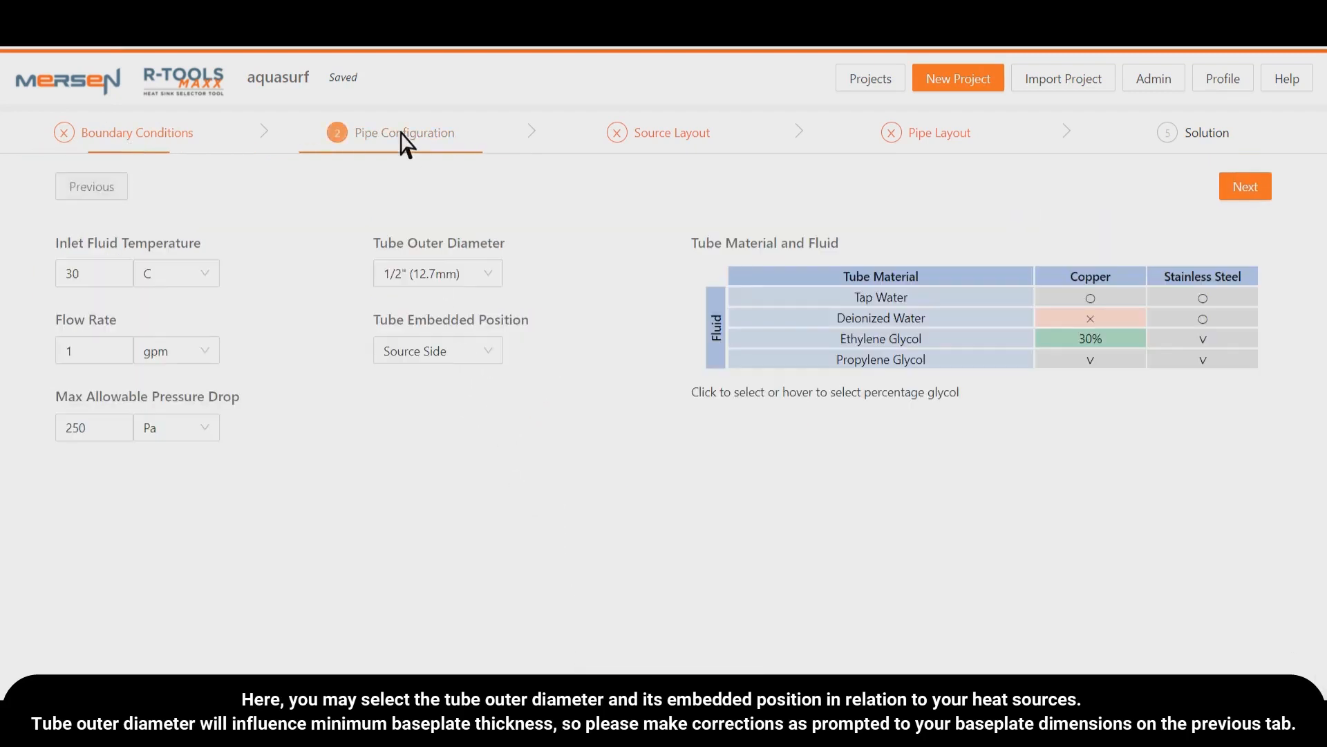
click(467, 273)
click(462, 308)
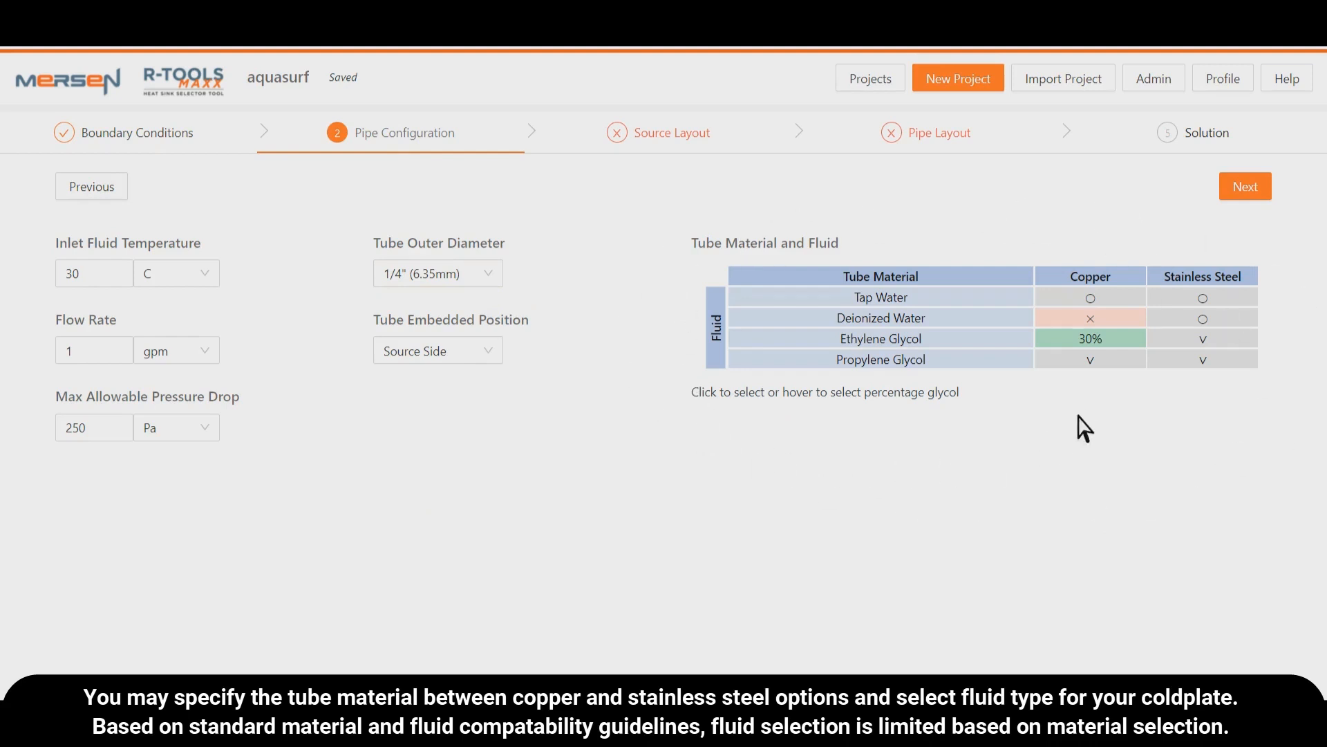
- Select tap water for the copper tube, and switch the fluid back to 30% ethylene glycol with copper
click(1121, 302)
mouse_move(1119, 340)
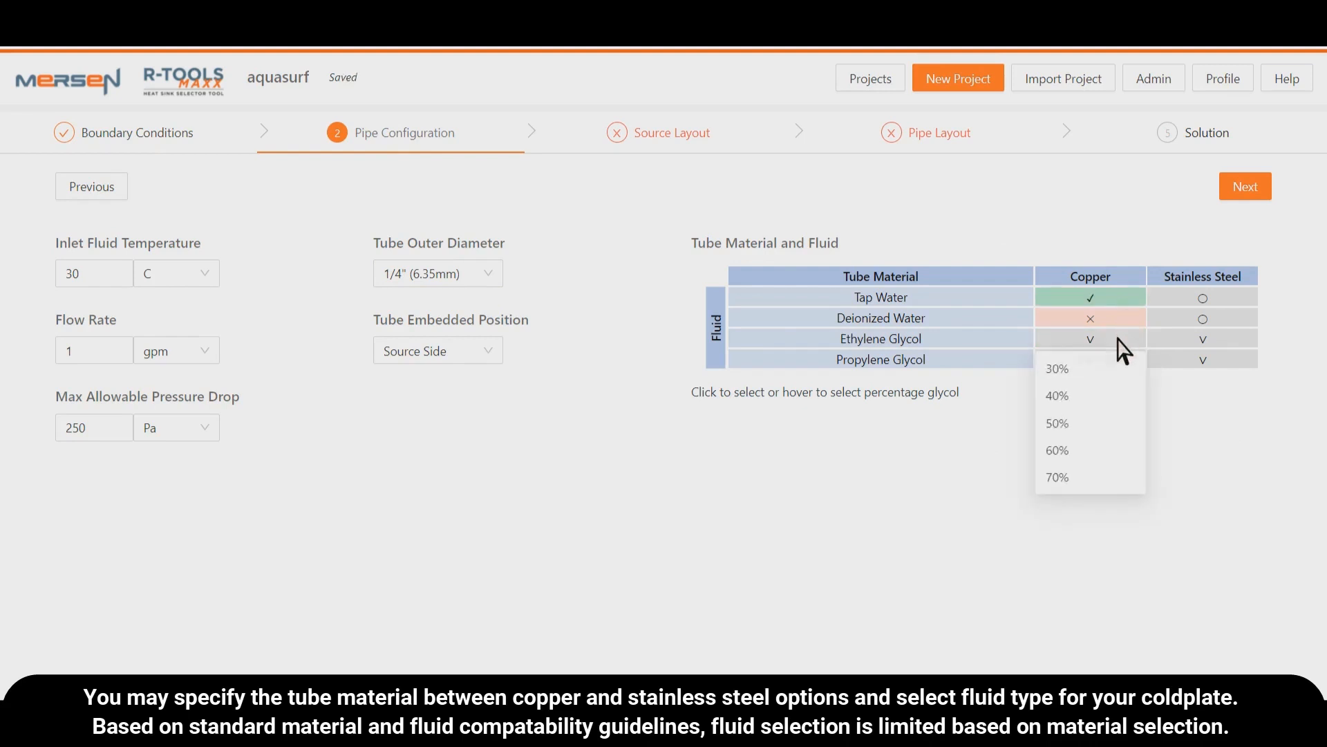
click(1112, 375)
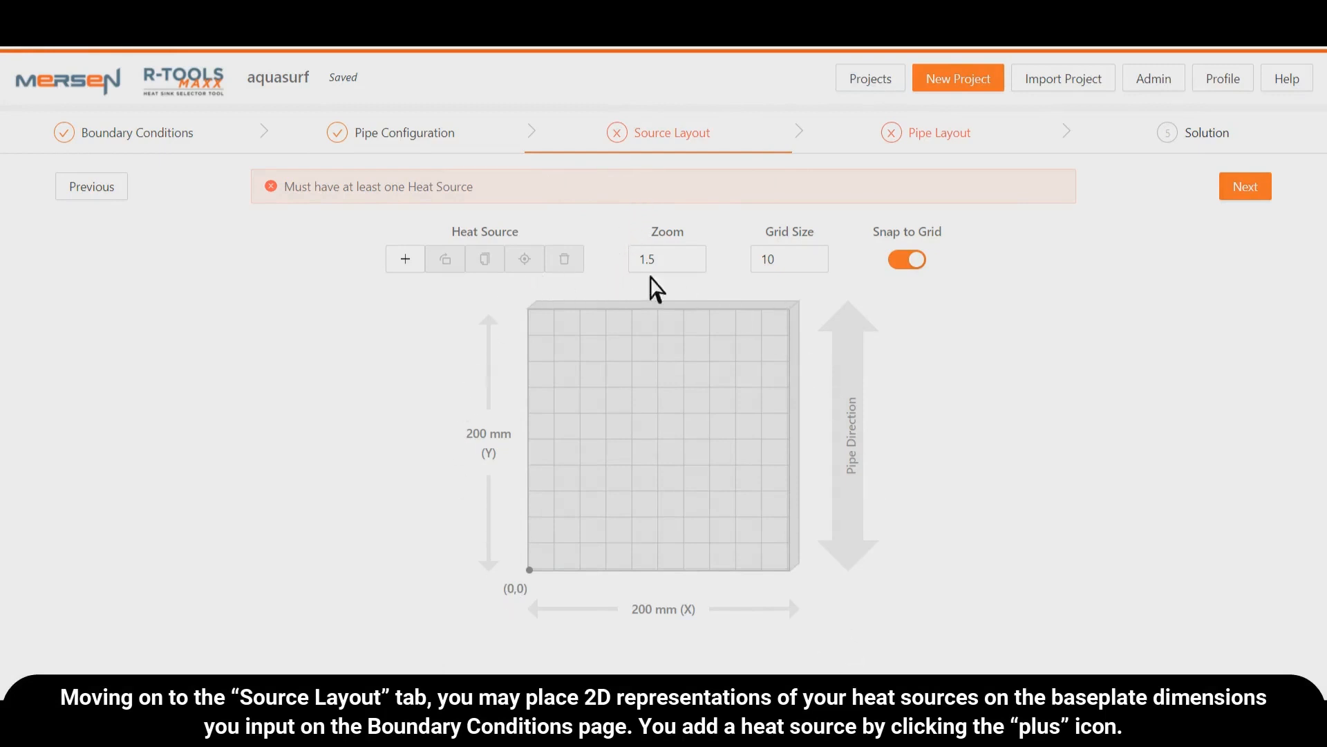
- Add a heat source and move it two grid cells right and three cells up on the baseplate
click(408, 261)
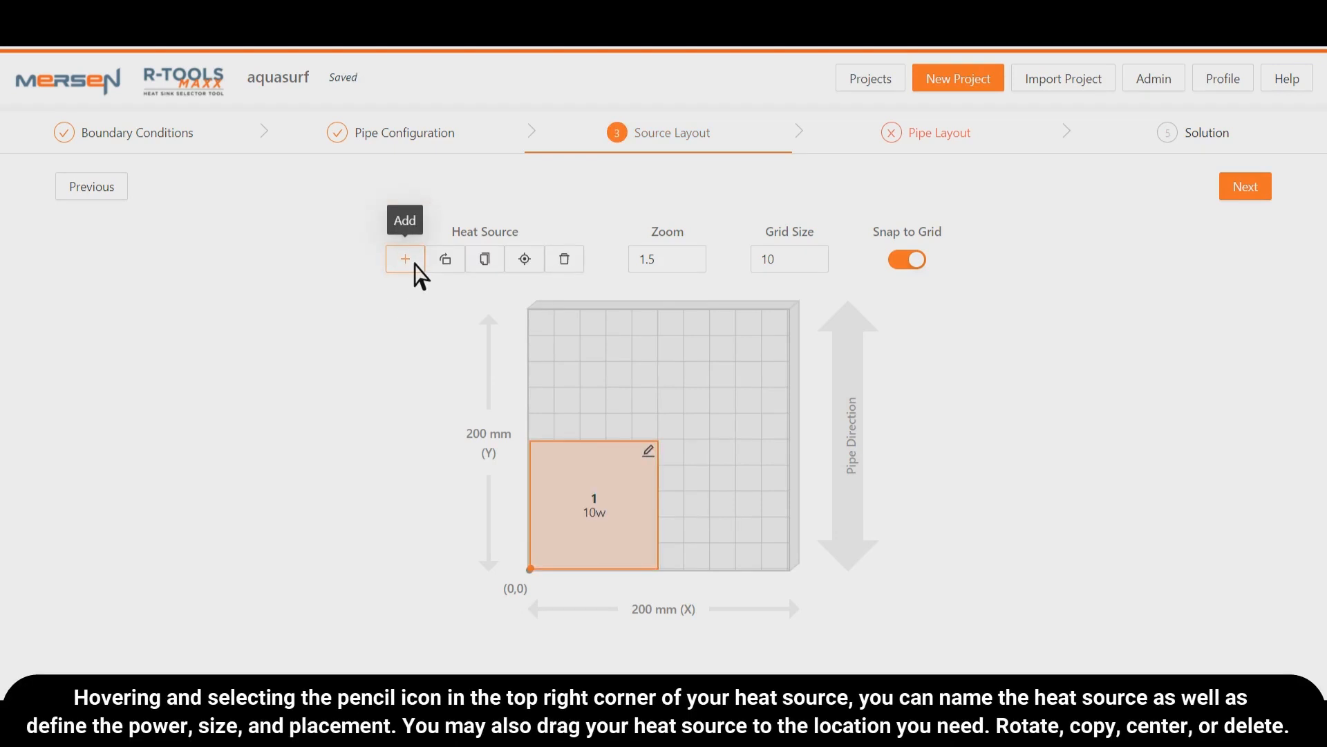
click(653, 453)
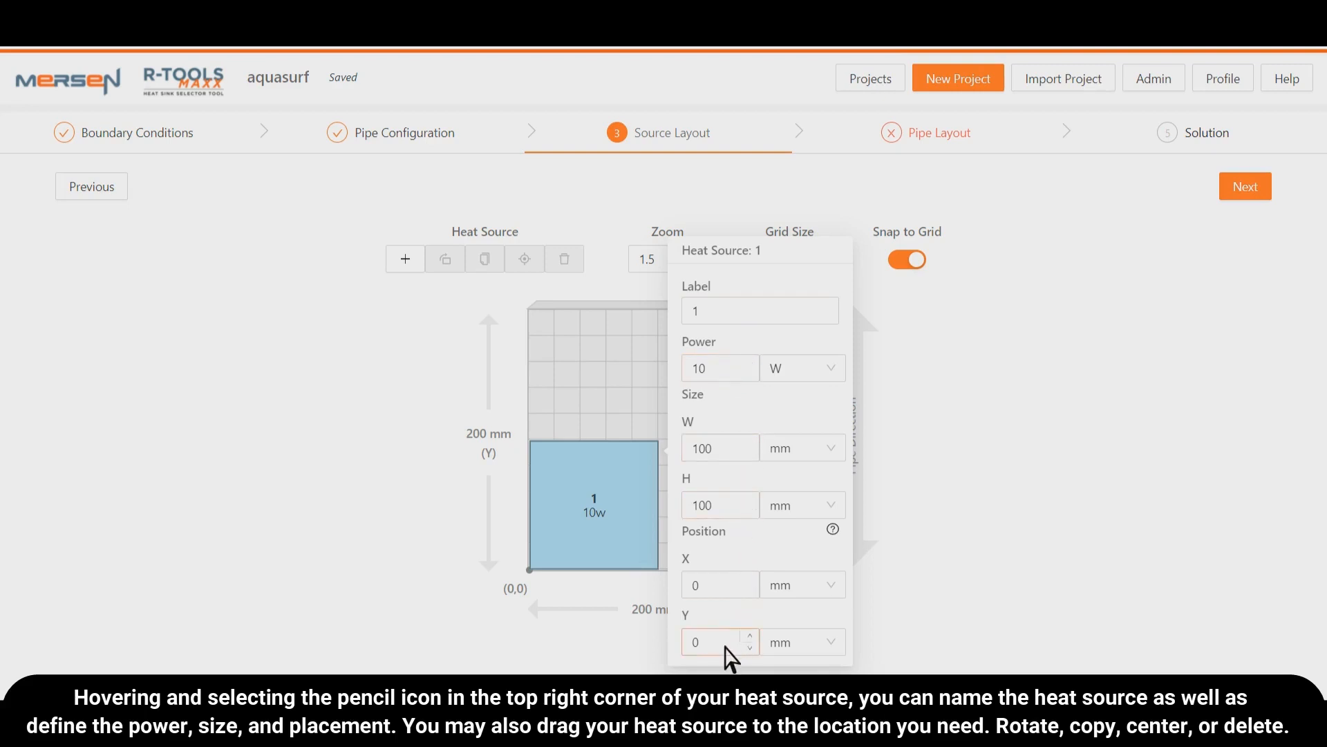
click(599, 508)
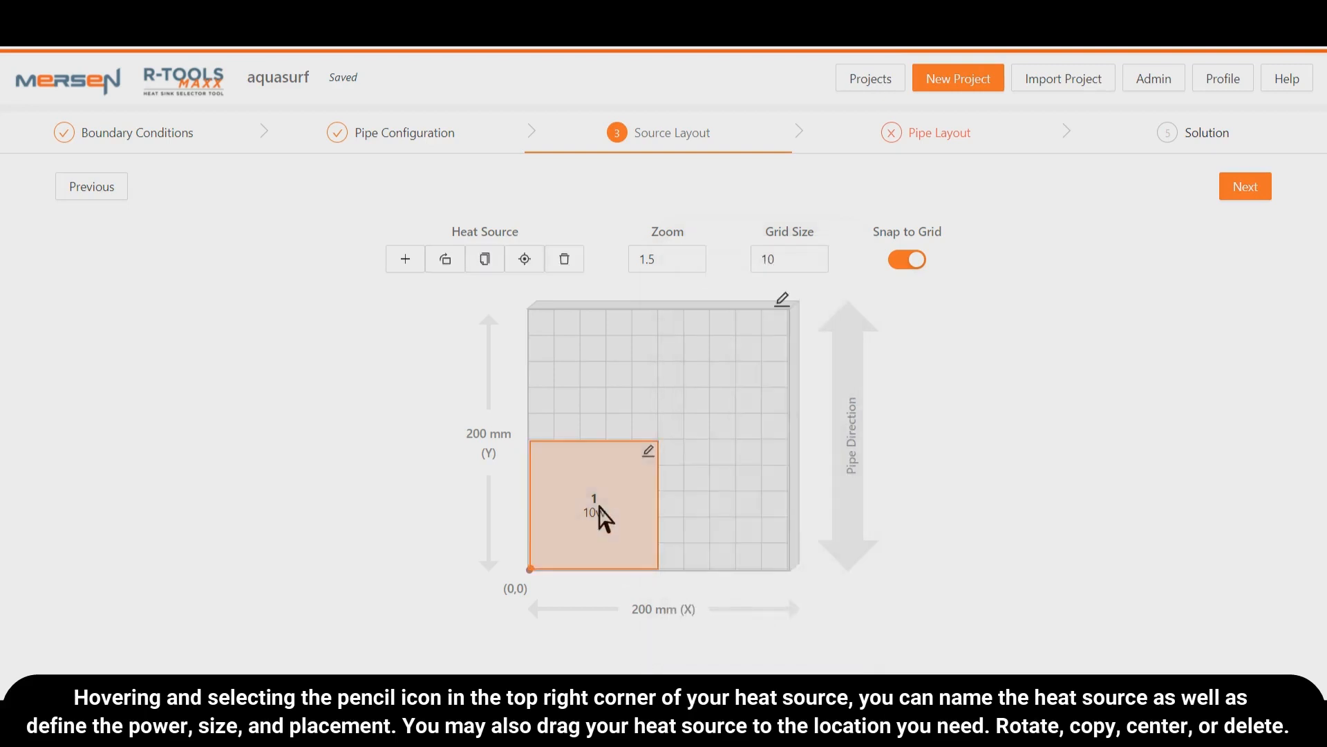
drag(598, 499, 660, 430)
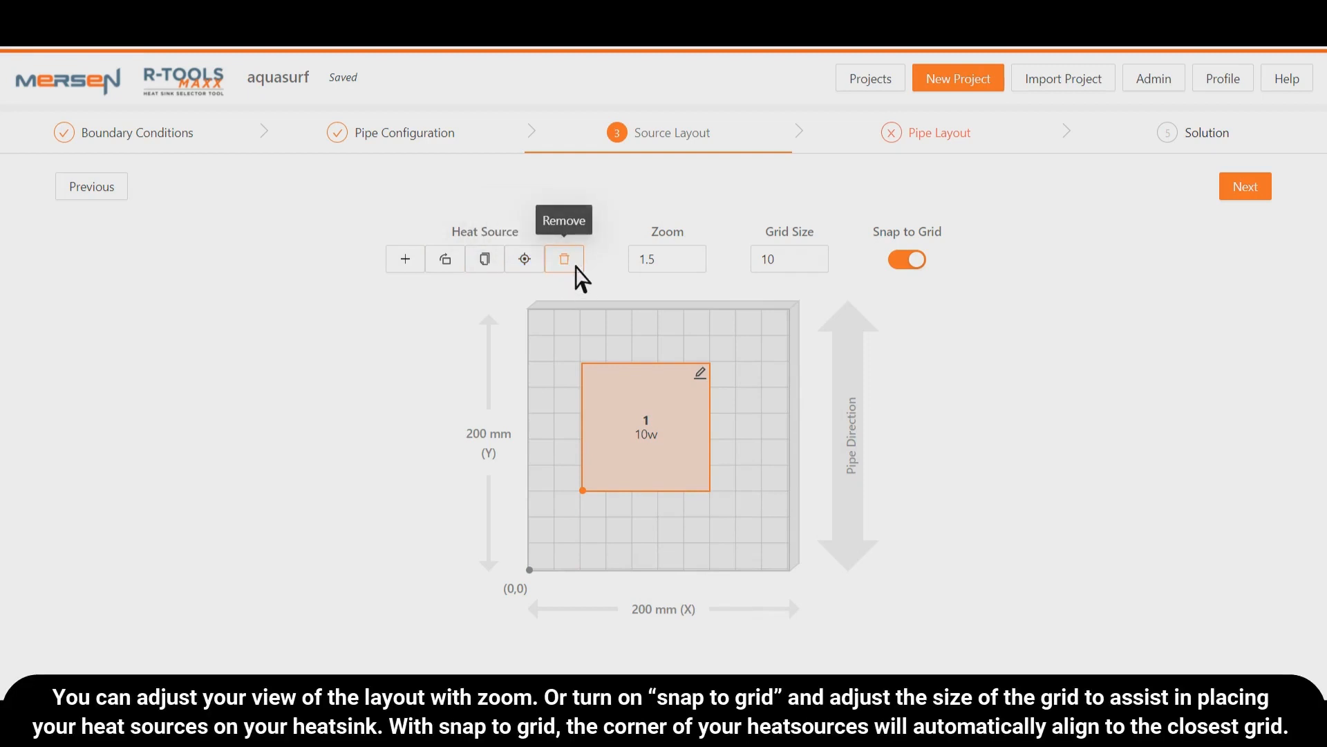
- Try the source layout's zoom adjustment, and turn Snap to Grid off and back on
click(703, 264)
click(704, 255)
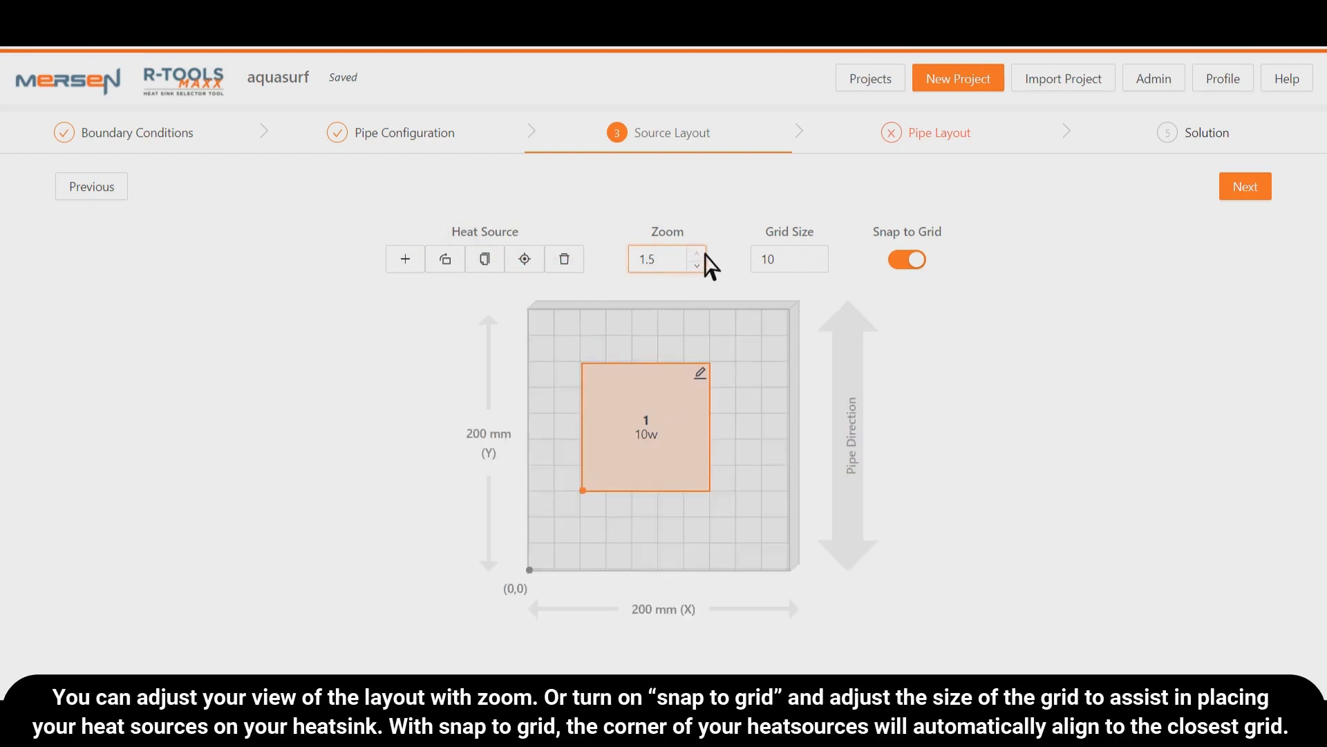
click(913, 266)
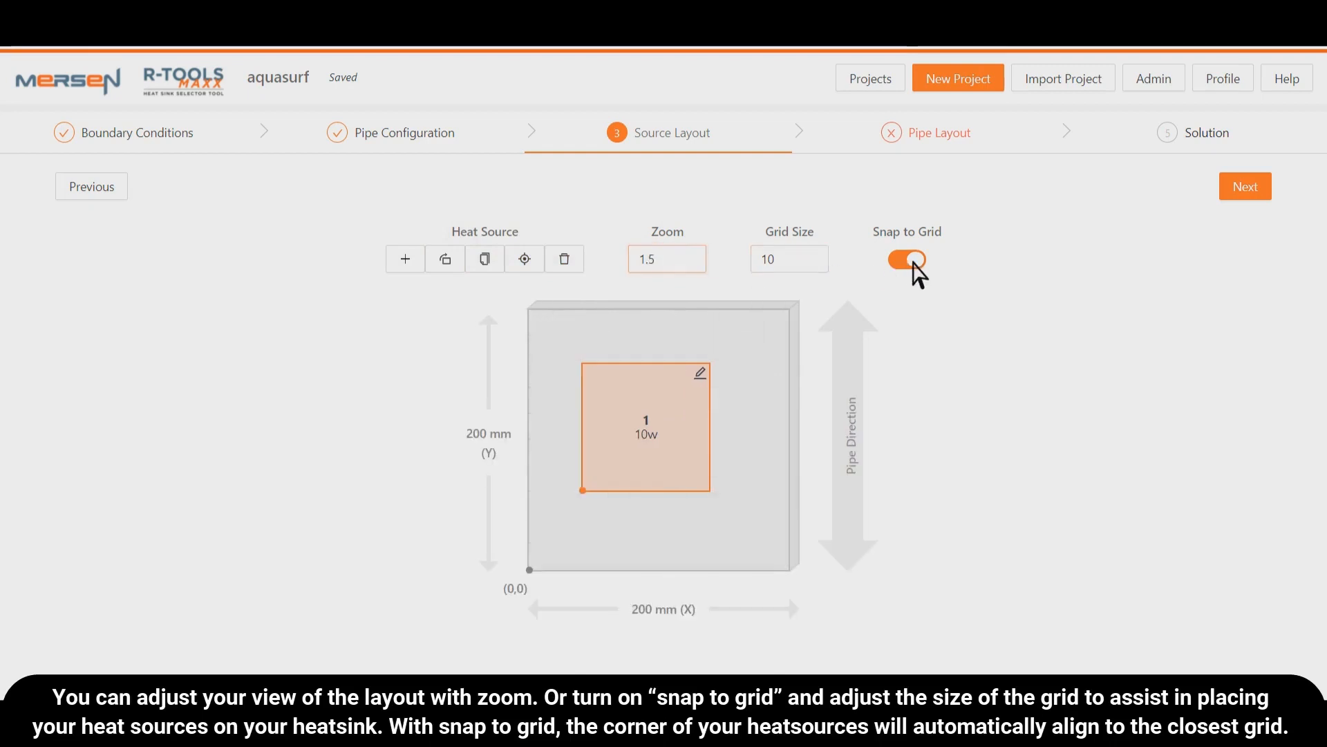
click(914, 268)
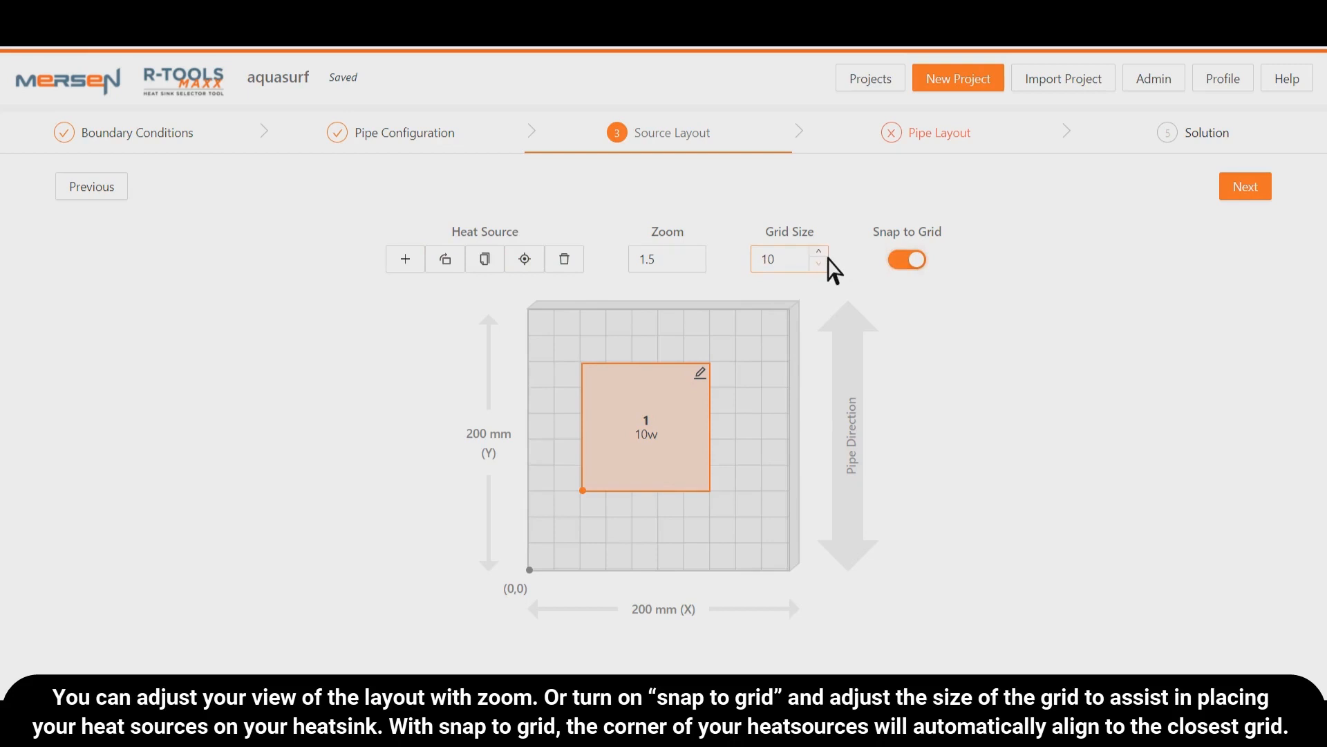
- Set the grid size to 13 and move the heat source so its corner snaps four cells right and four up from the origin
click(819, 253)
click(819, 253)
click(819, 253)
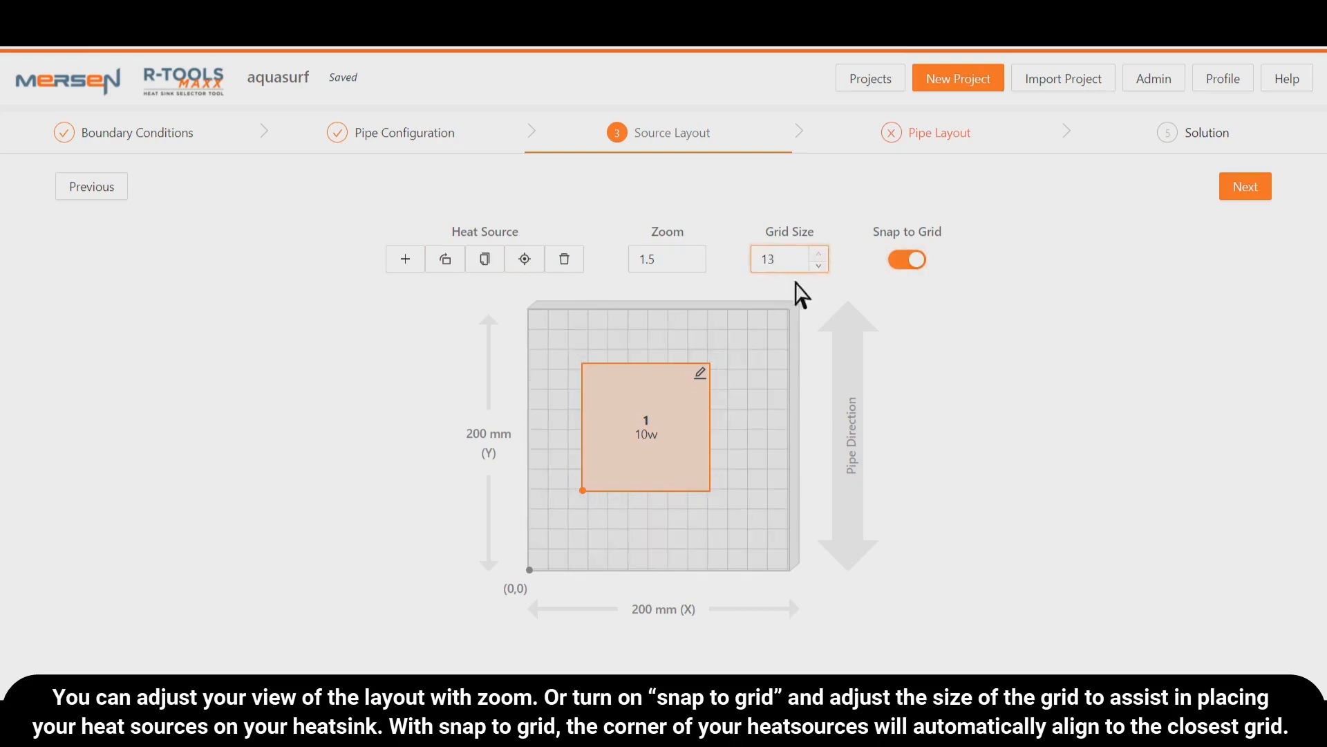
drag(665, 436, 702, 427)
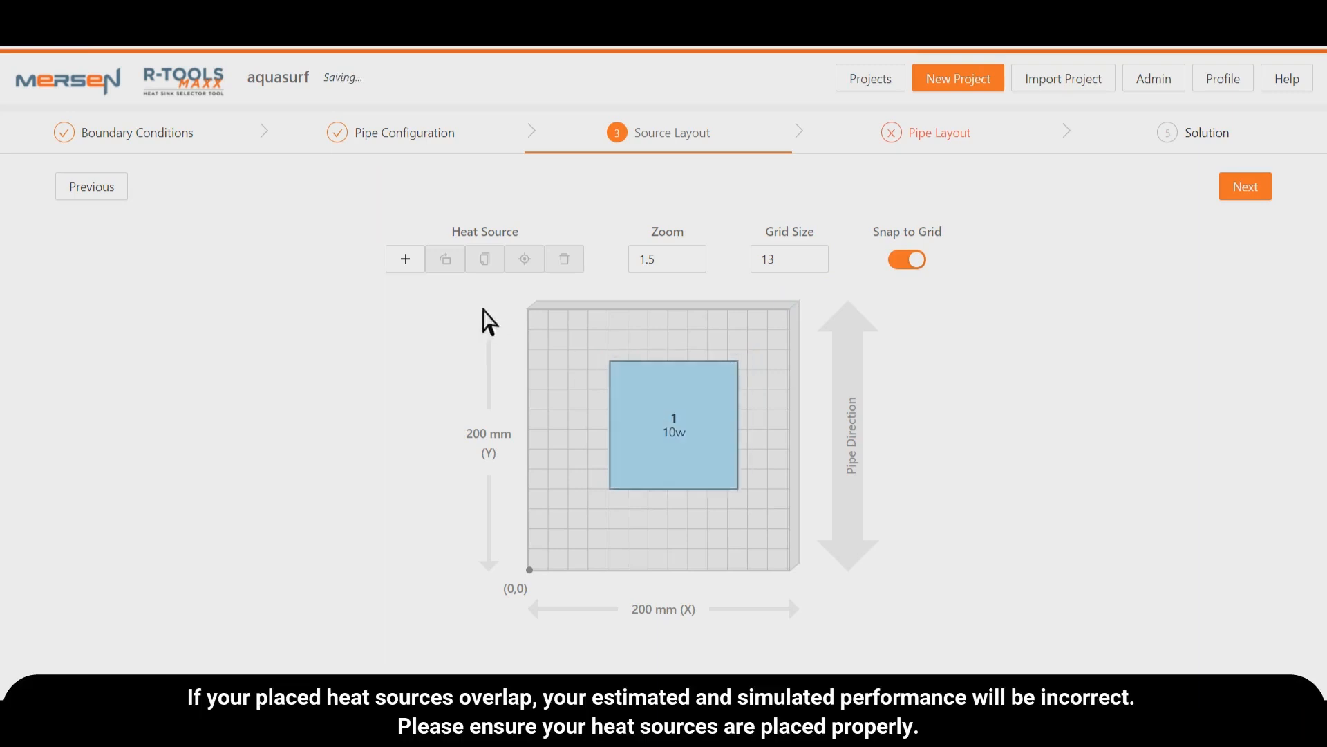
- Add a second heat source overlapping the first one at the origin, and delete it
click(419, 263)
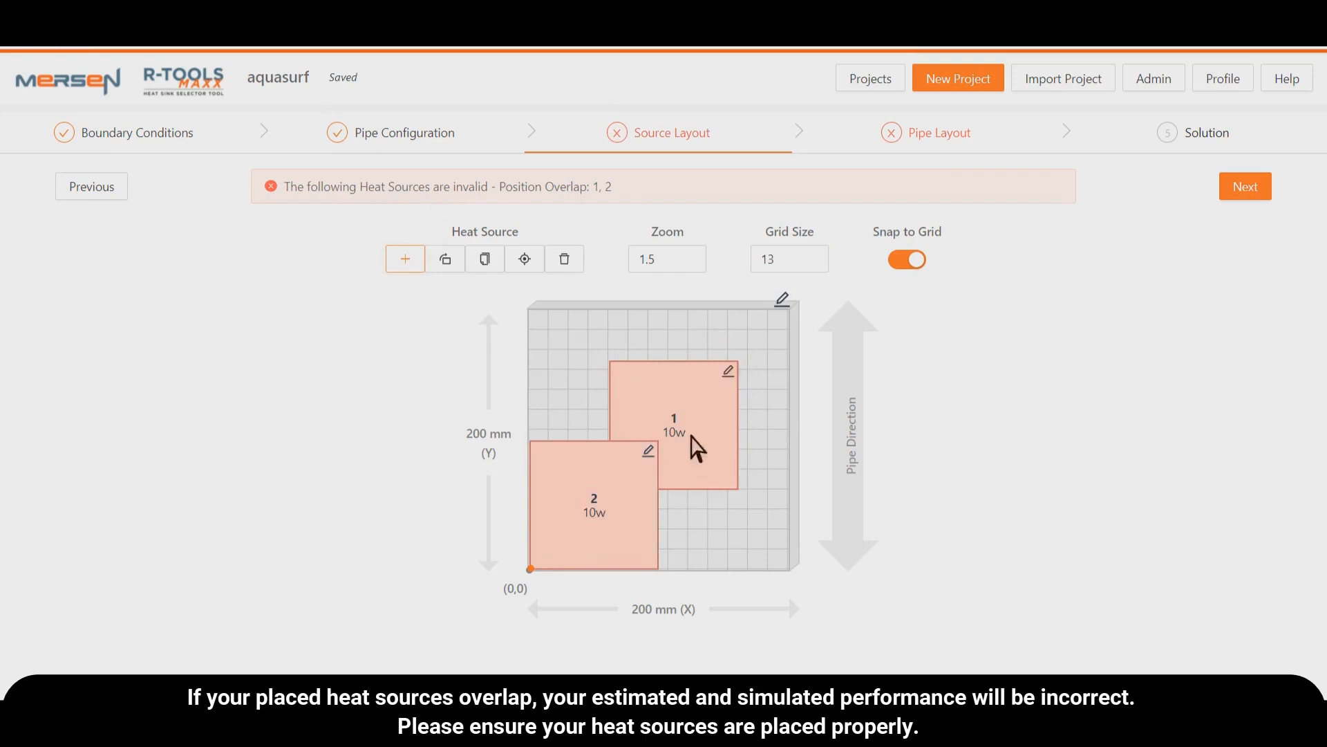
click(630, 454)
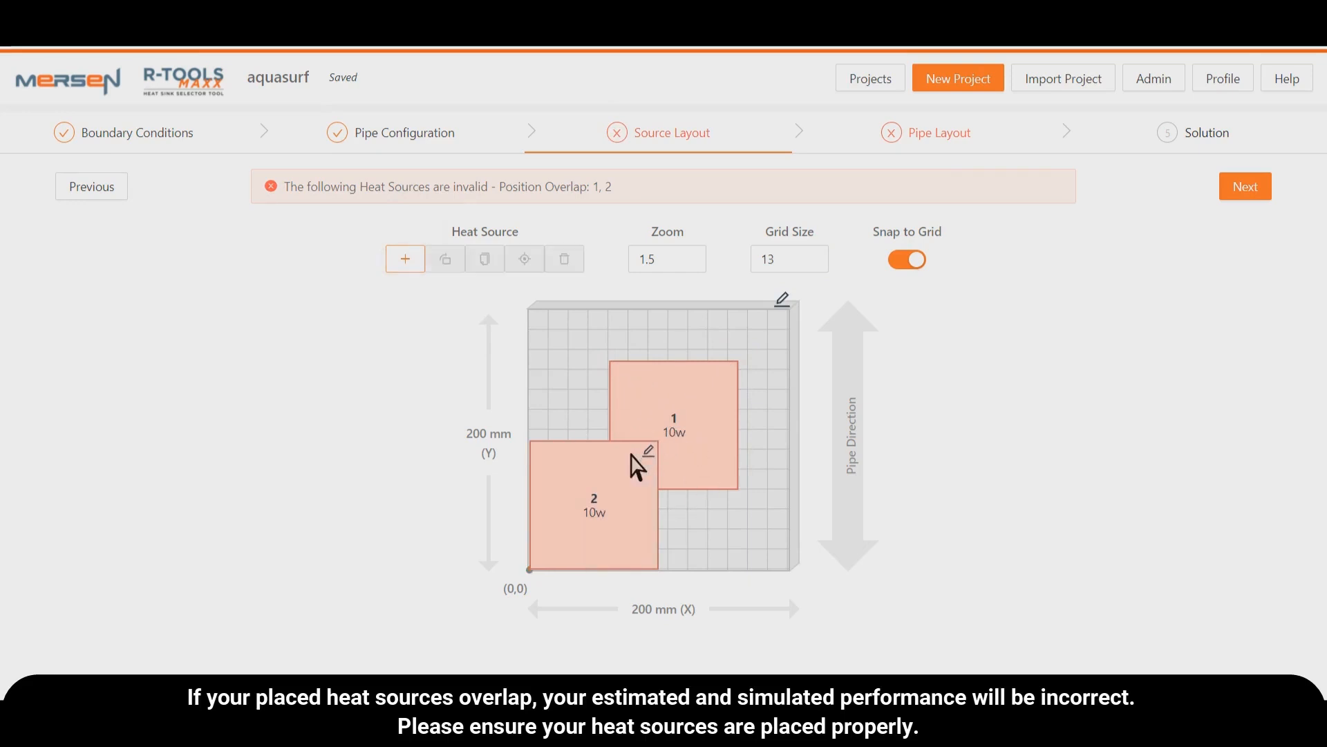
click(630, 455)
click(567, 260)
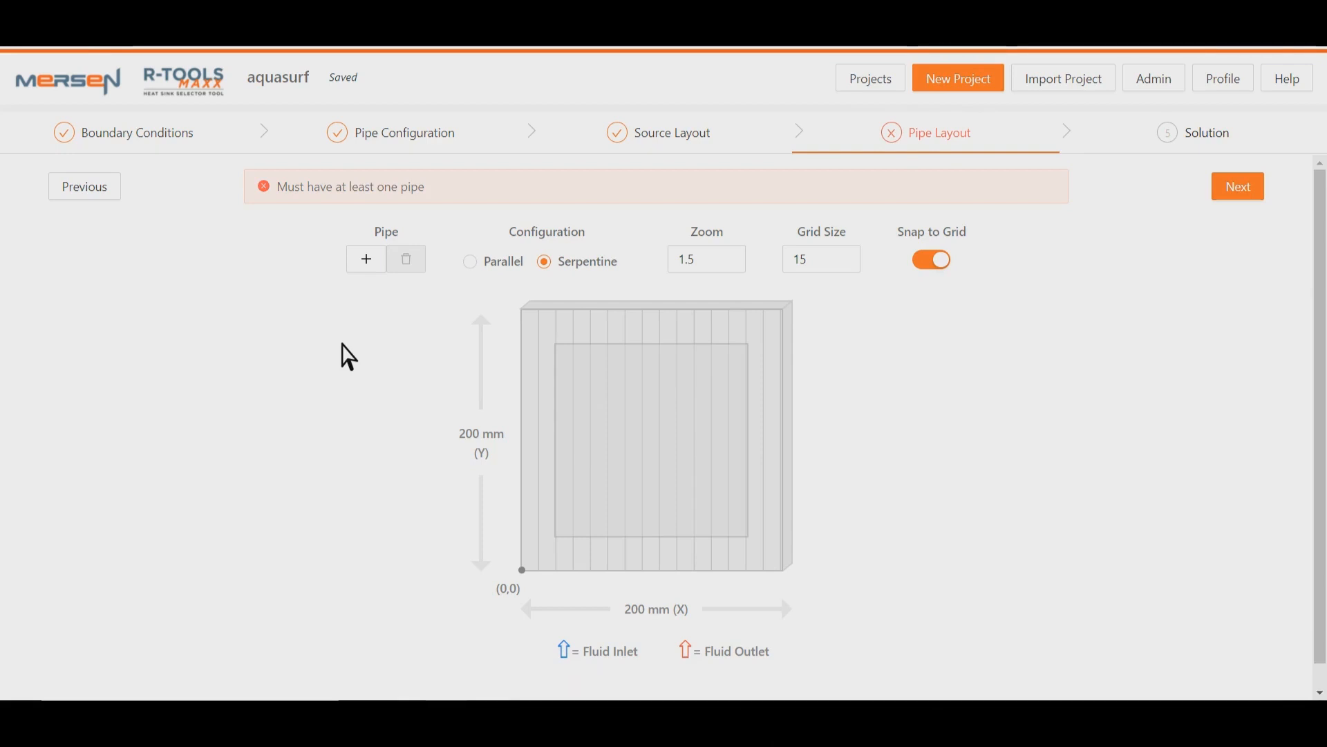
- Add a pipe, view its X position, and move it five grid cells to the right
click(366, 260)
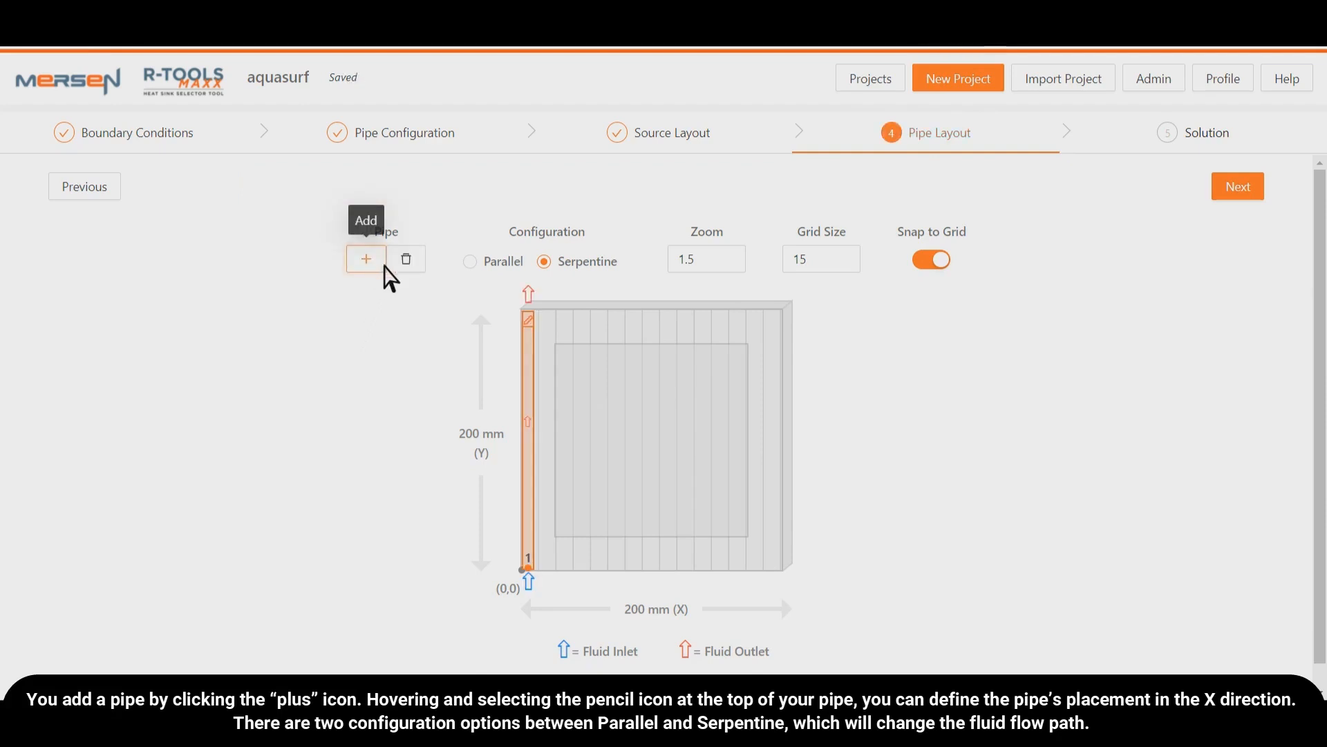
click(531, 323)
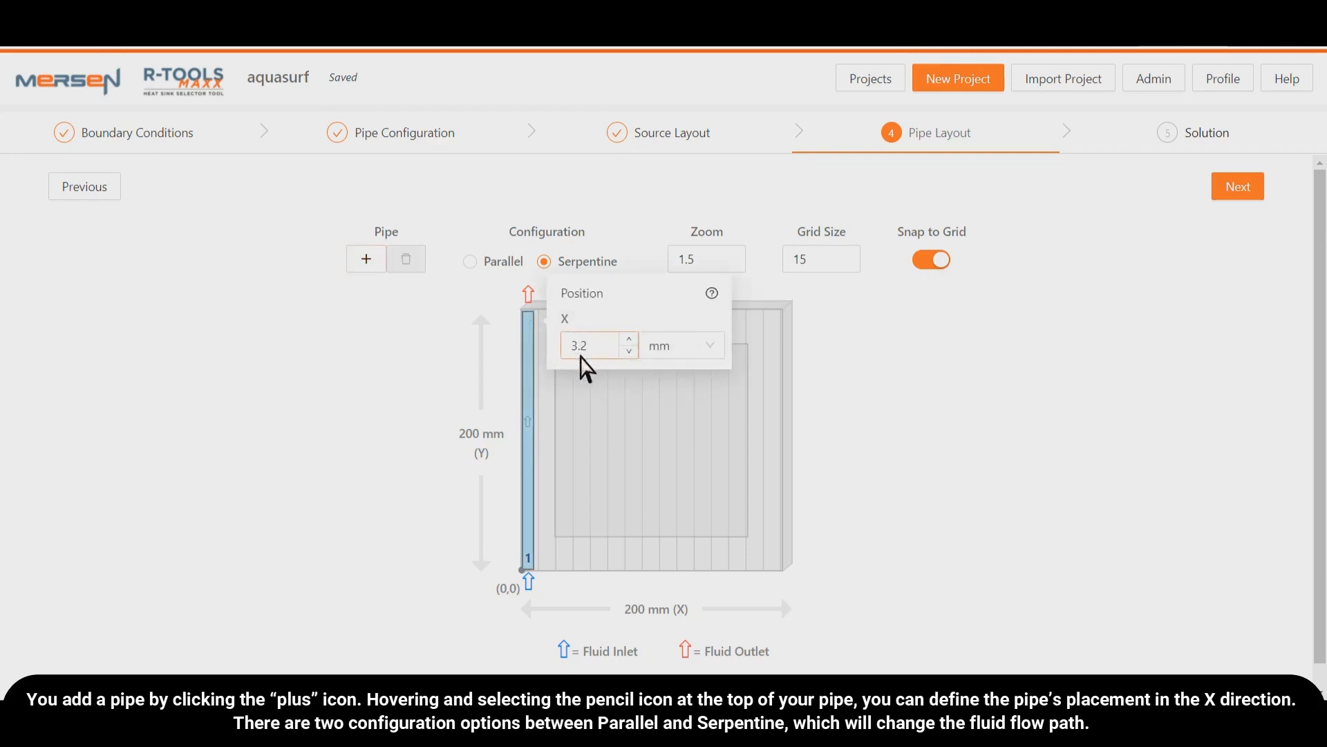
click(507, 364)
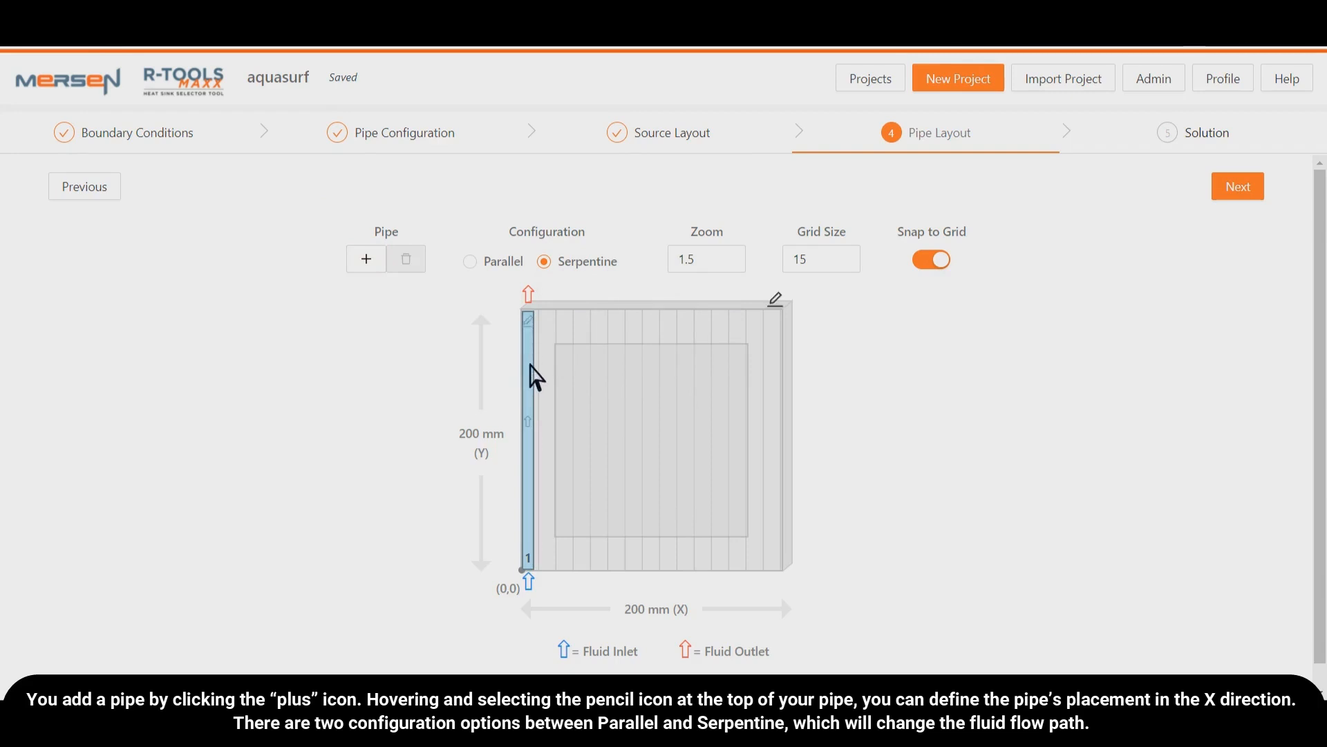
drag(529, 364, 613, 377)
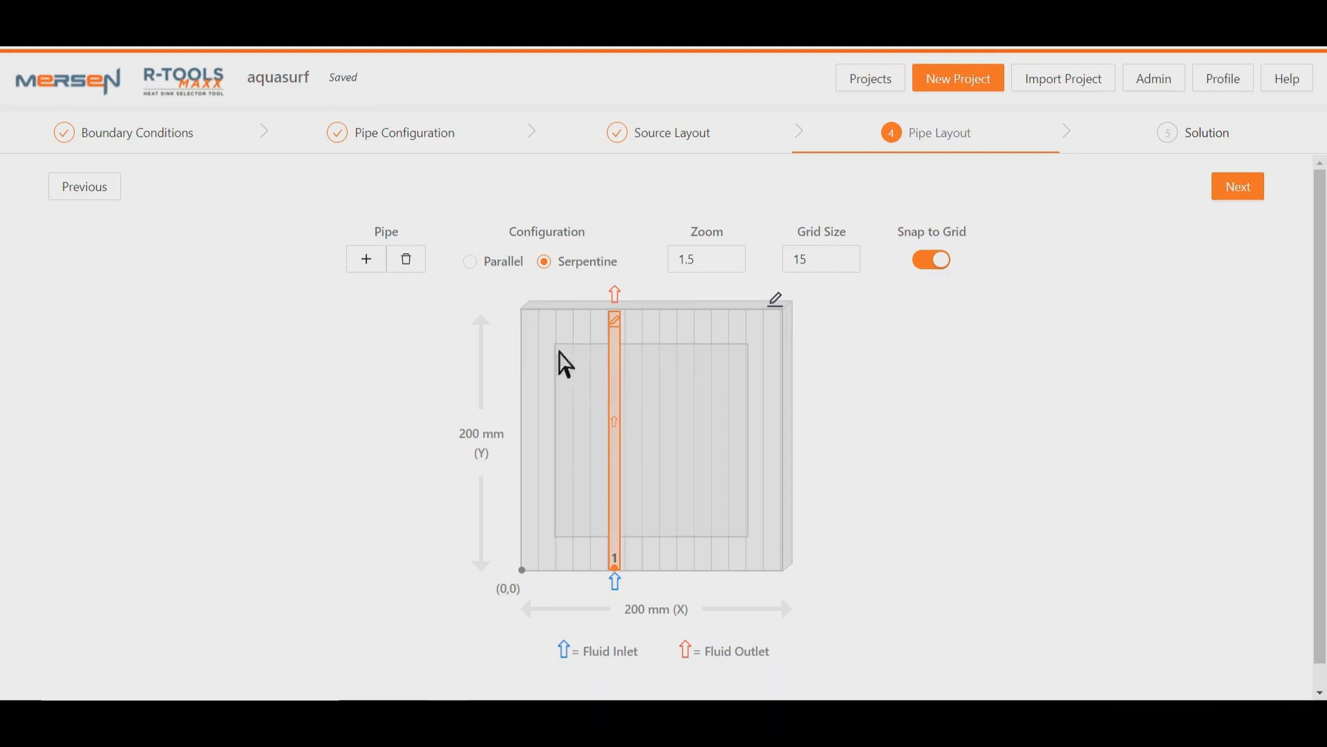
- Add a second pipe and place it three grid cells to the right of the first pipe
click(366, 261)
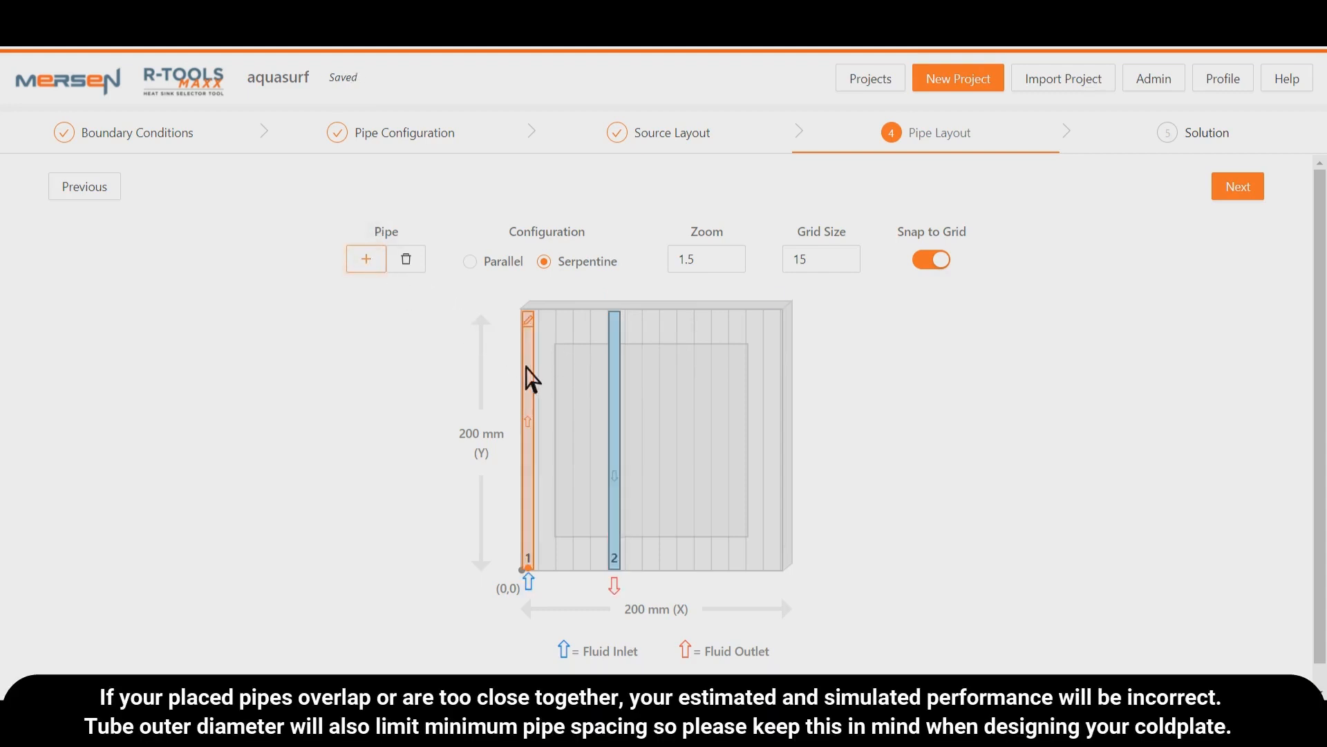
drag(534, 387, 640, 424)
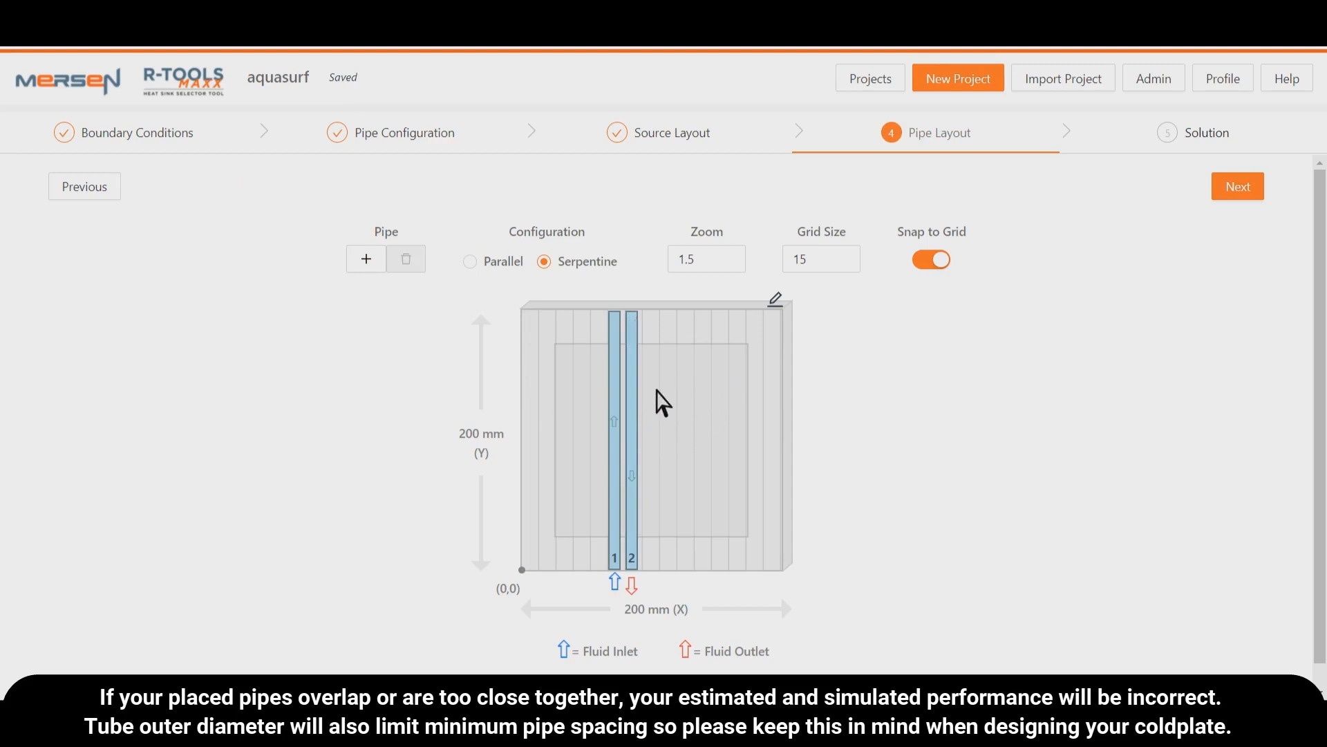
drag(636, 395, 677, 425)
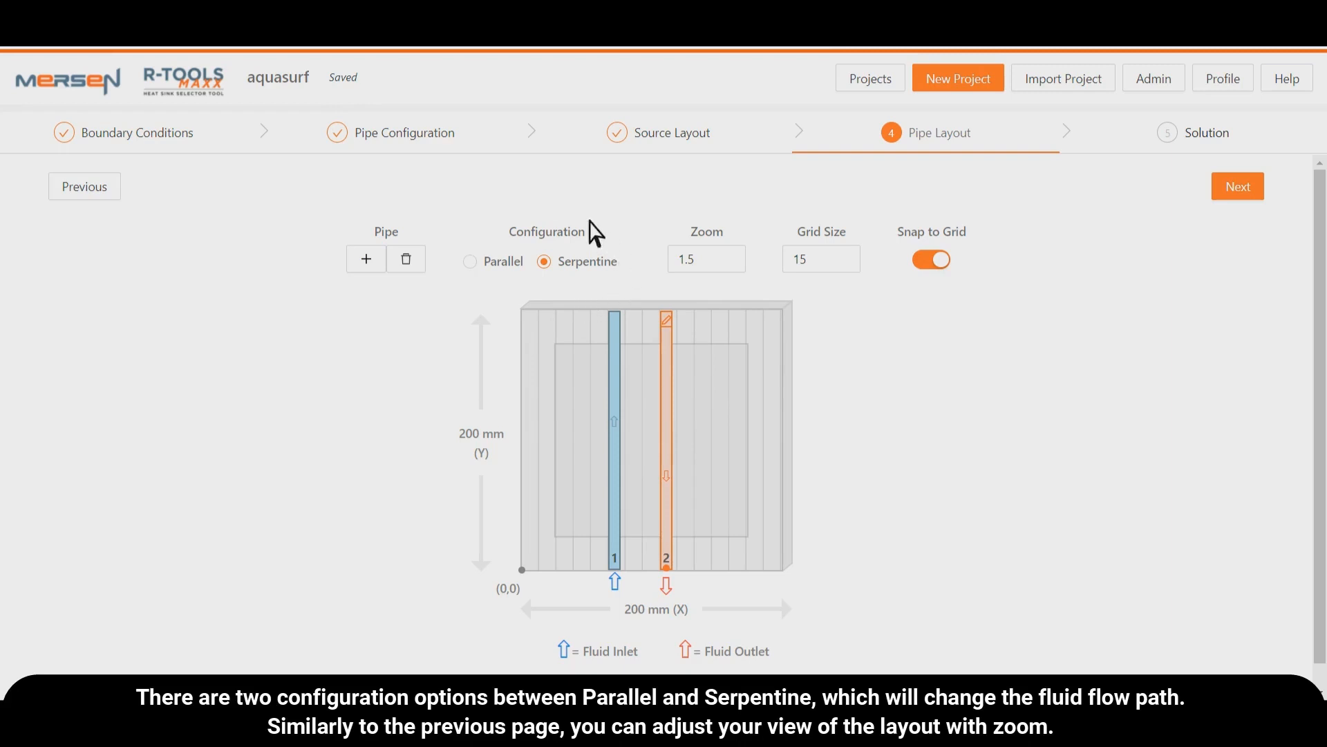
- Try the Parallel pipe configuration and a layout zoom of 2.0, restoring Serpentine and a zoom of 1.5
click(485, 266)
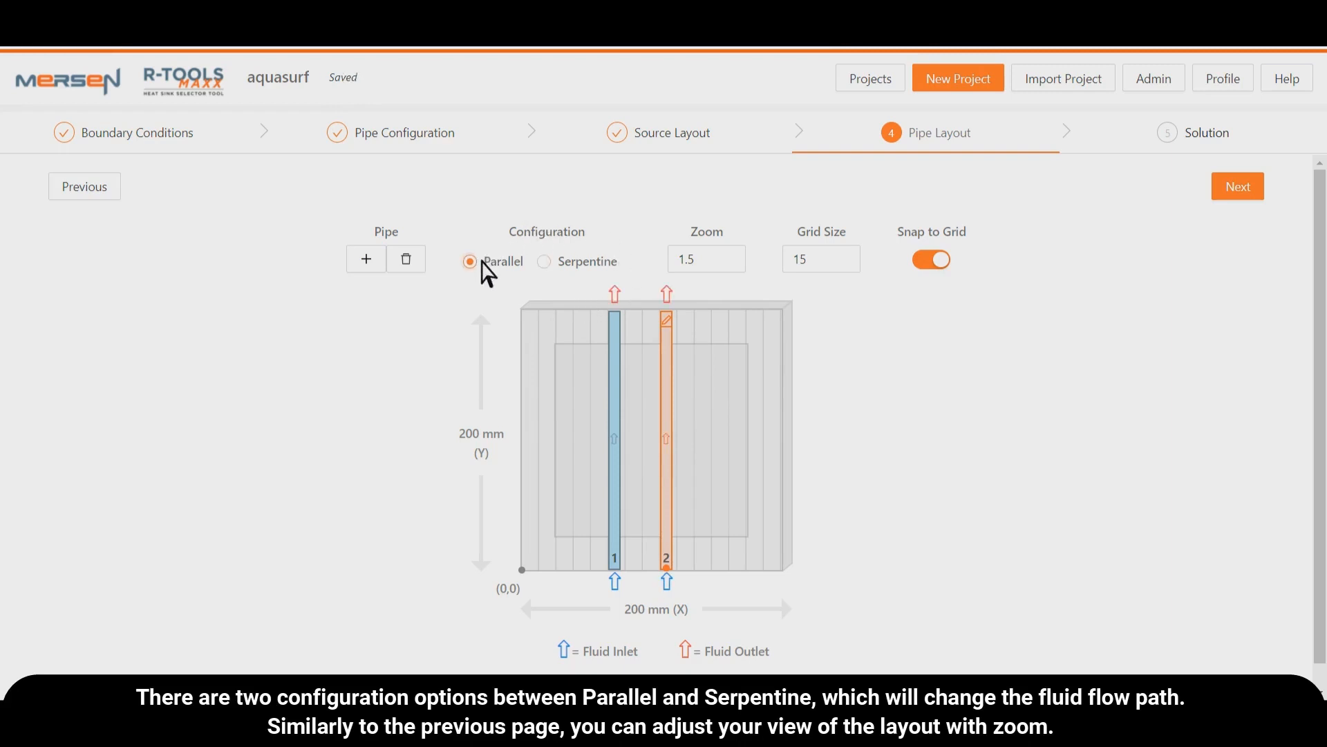
click(564, 262)
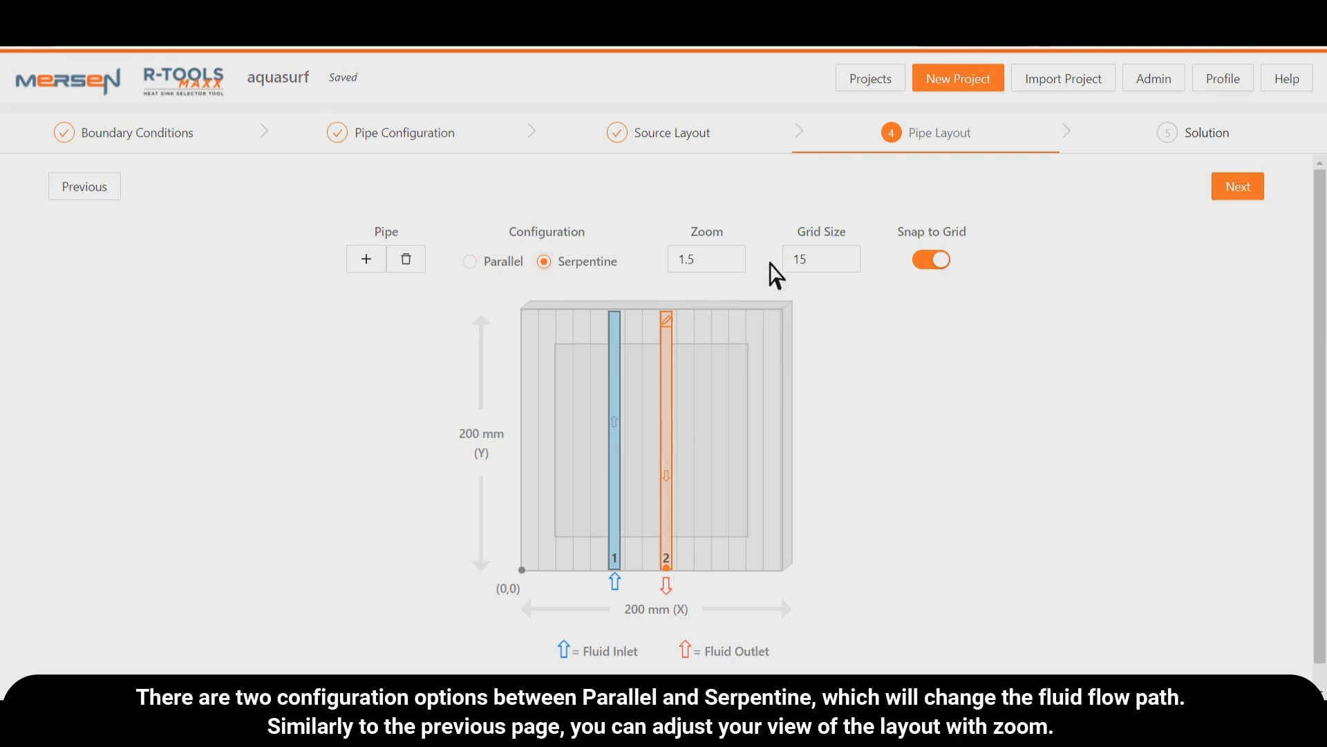
click(737, 253)
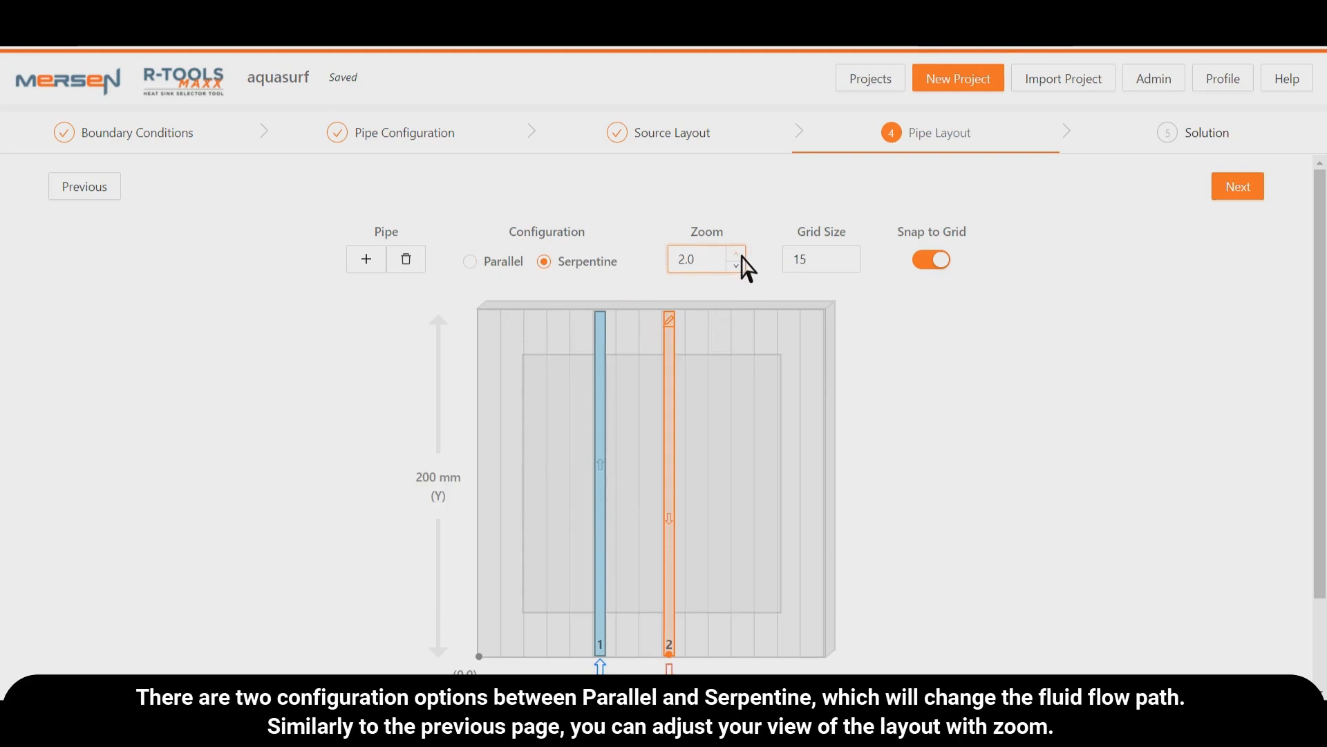
click(737, 266)
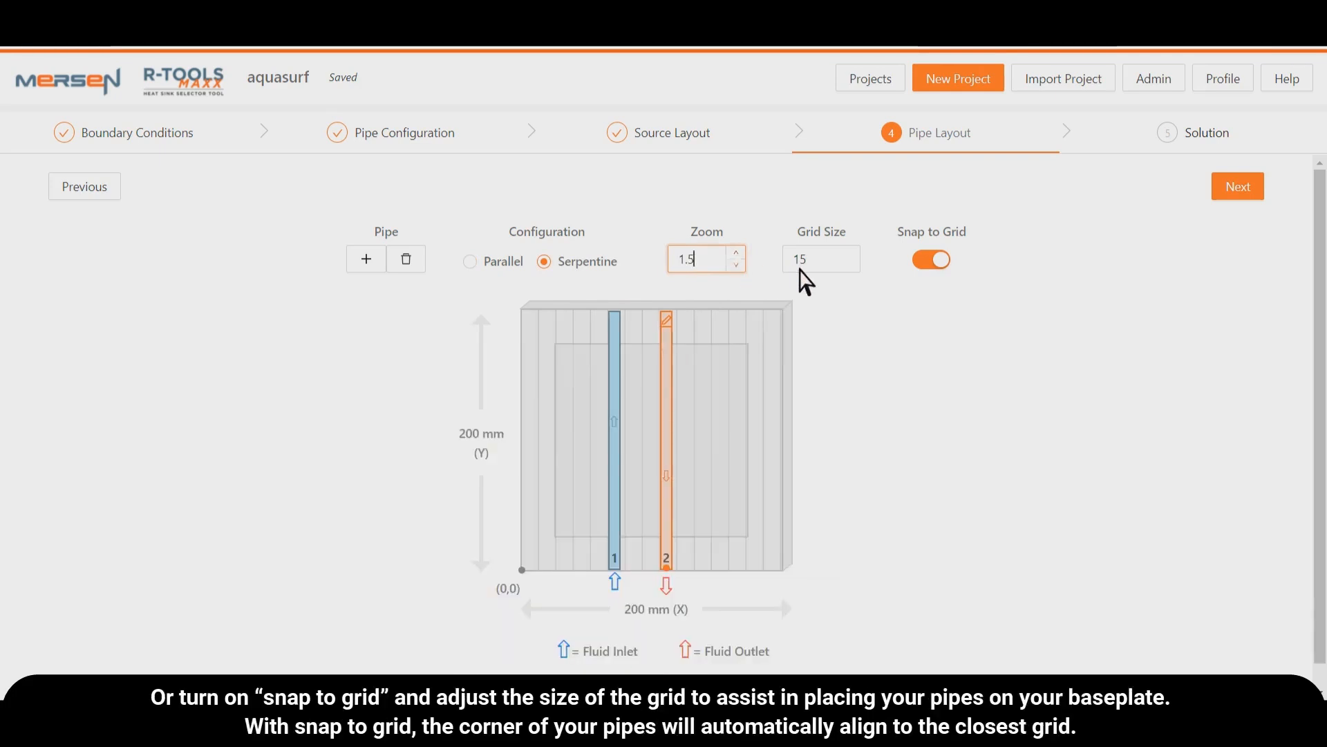
- Set the pipe layout's grid size to 18 and move the second pipe slightly to the right
click(859, 253)
click(859, 254)
click(860, 254)
click(889, 307)
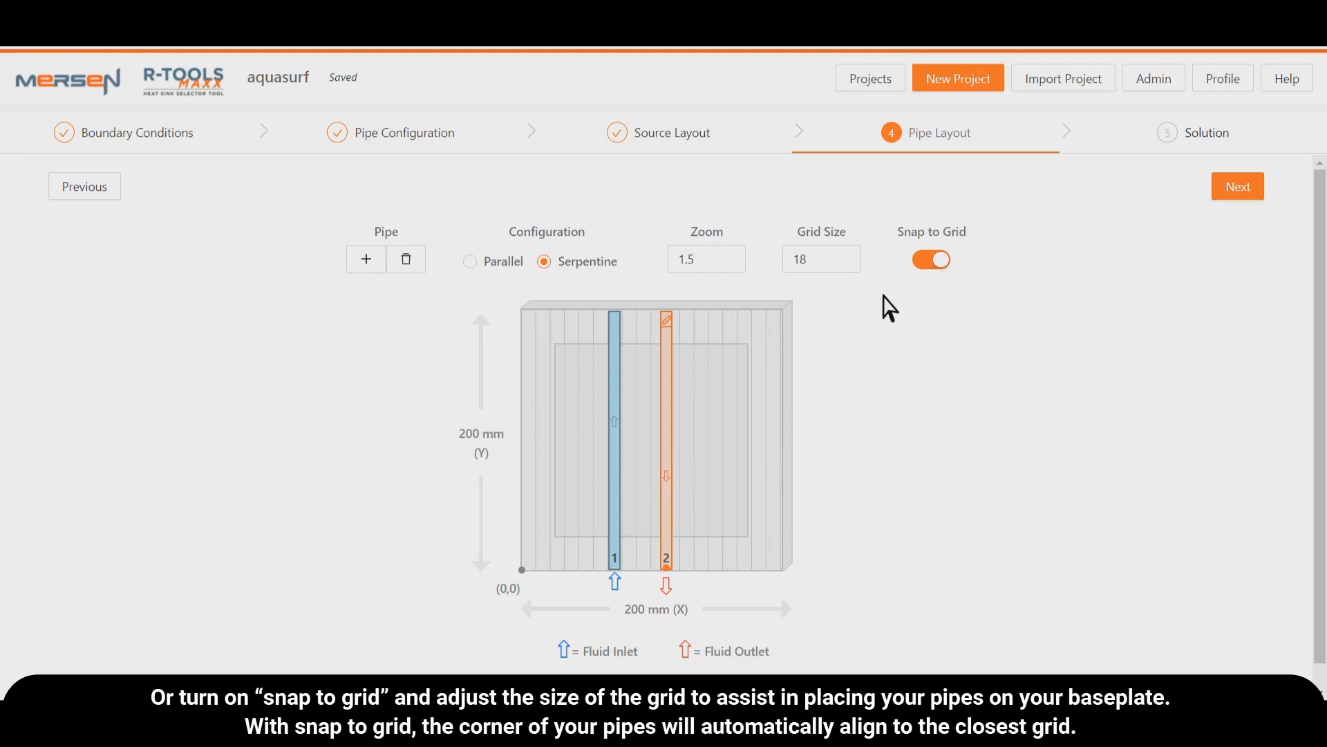
drag(668, 372, 692, 373)
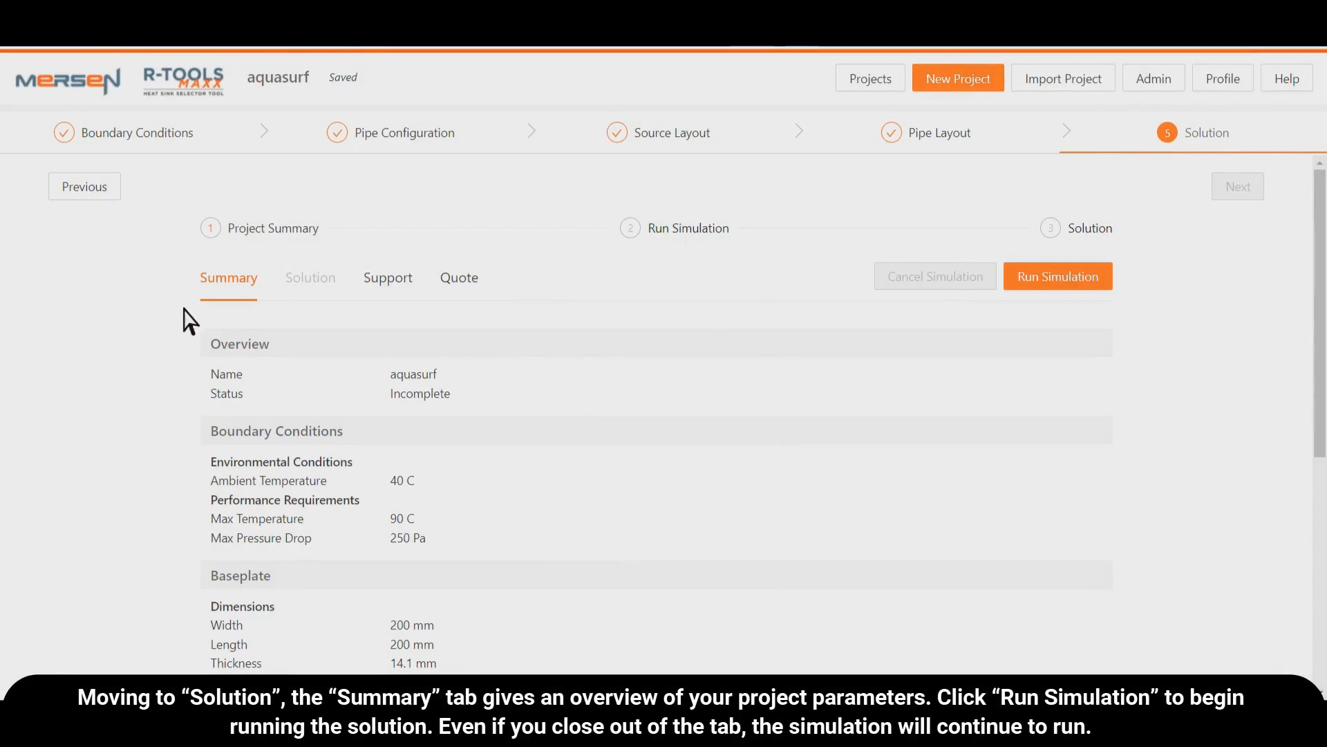
- Review the aquasurf project summary, then run the simulation and close its progress dialog once it completes
scroll(199, 373, down, 6)
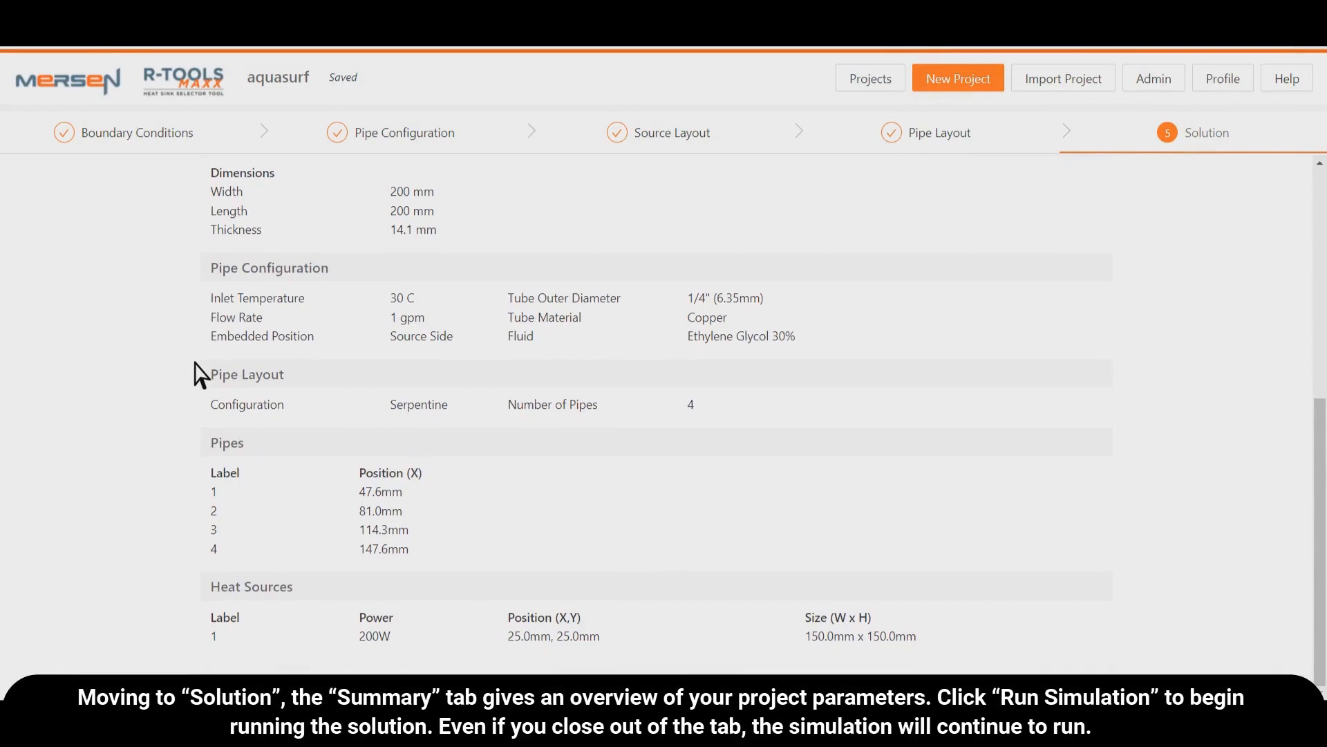
scroll(199, 374, up, 5)
scroll(199, 373, up, 1)
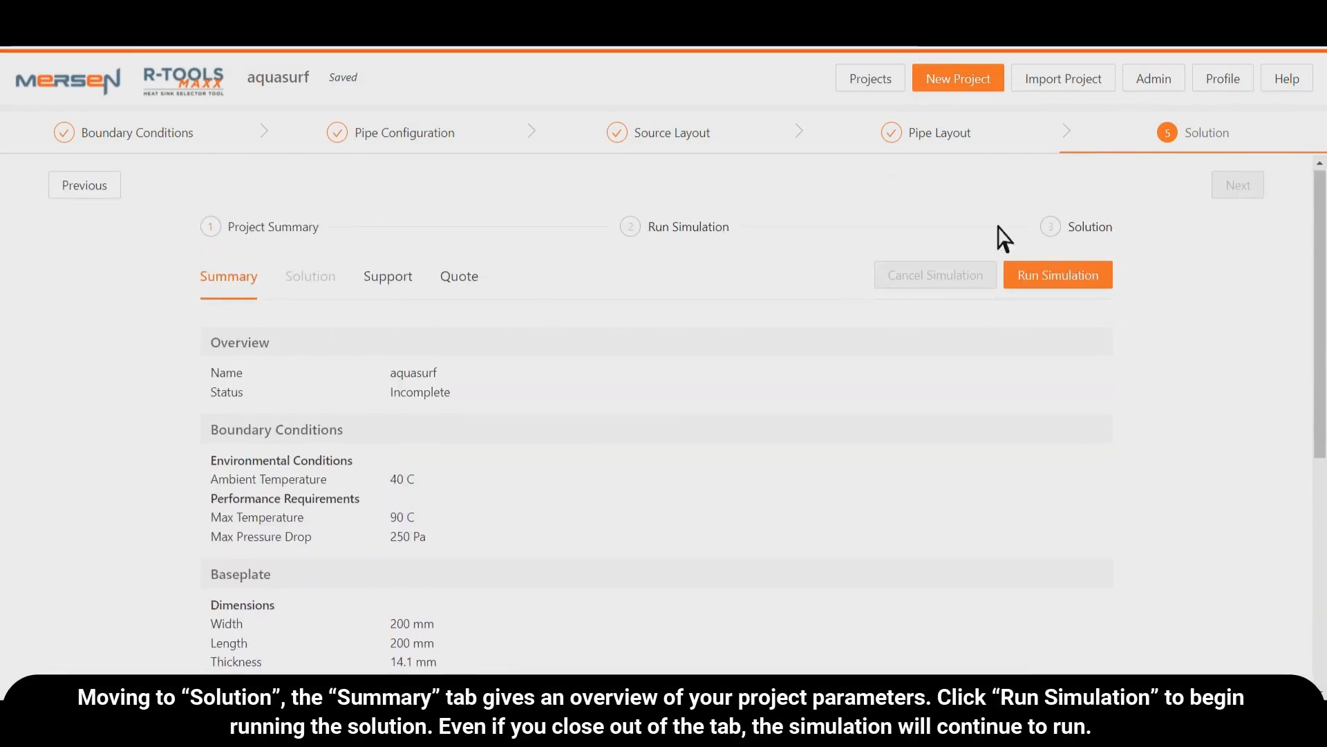
click(1055, 285)
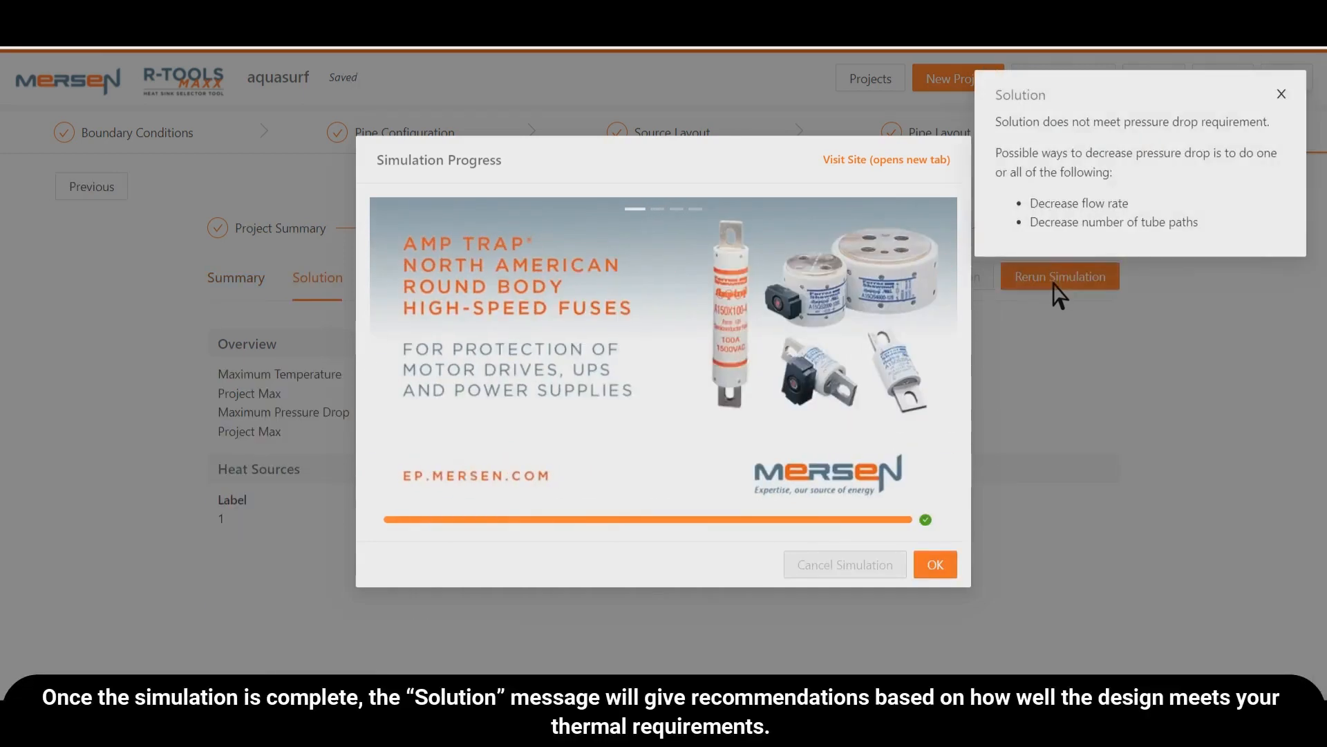
click(948, 566)
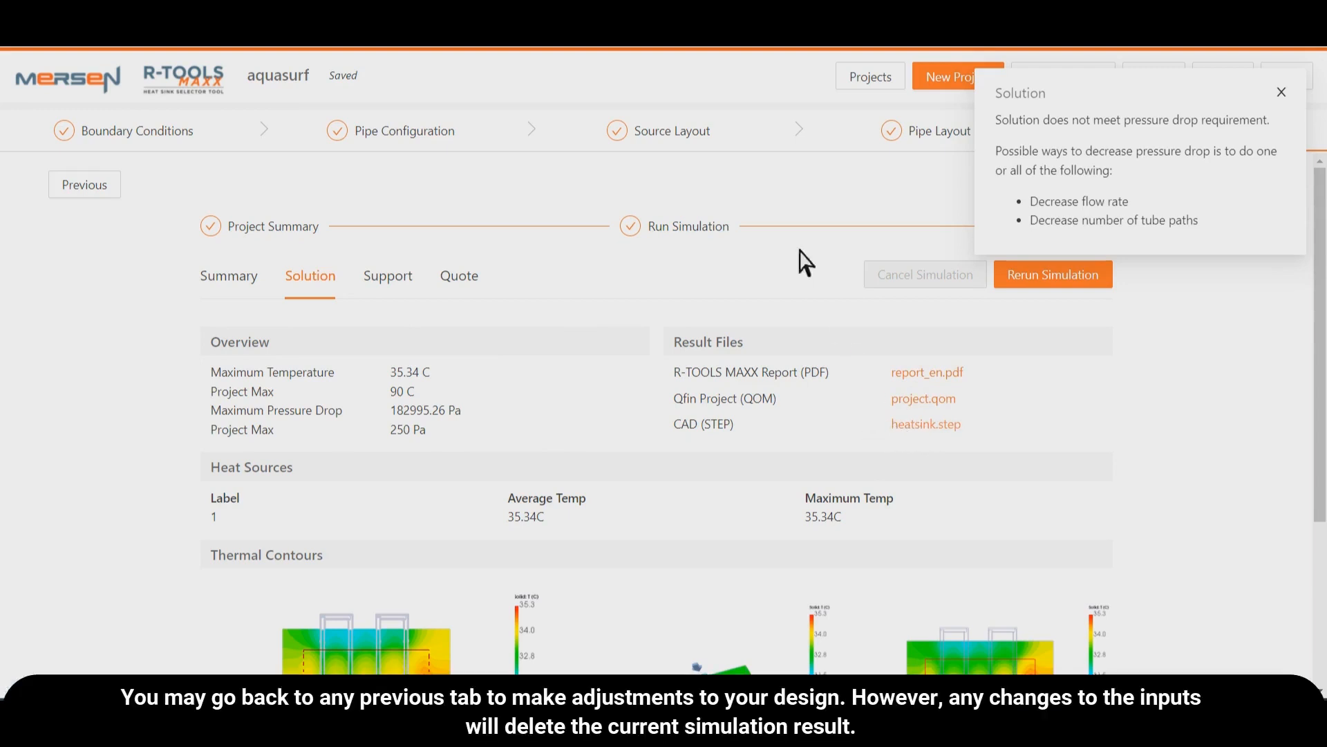
- Try to set heat source 1's power to 201 W in the source layout, rejecting the edit to keep the current solution
click(684, 138)
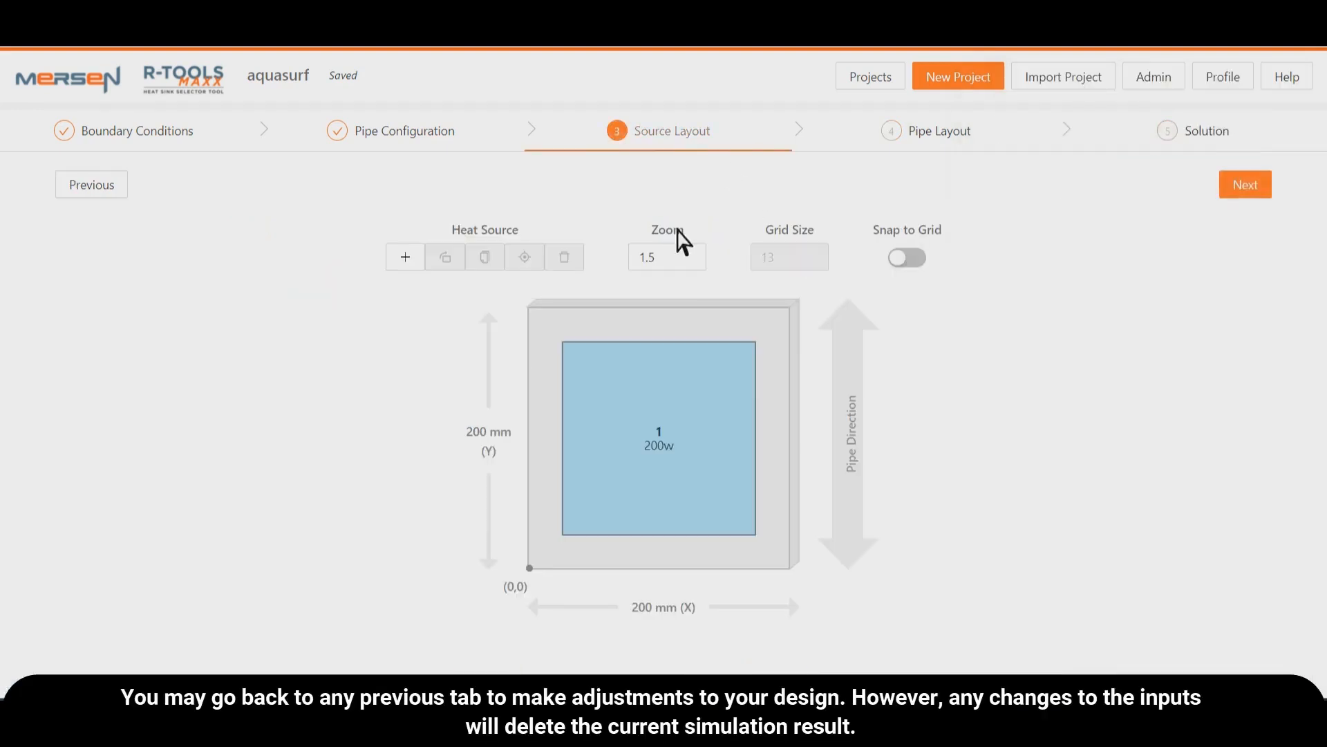
click(748, 354)
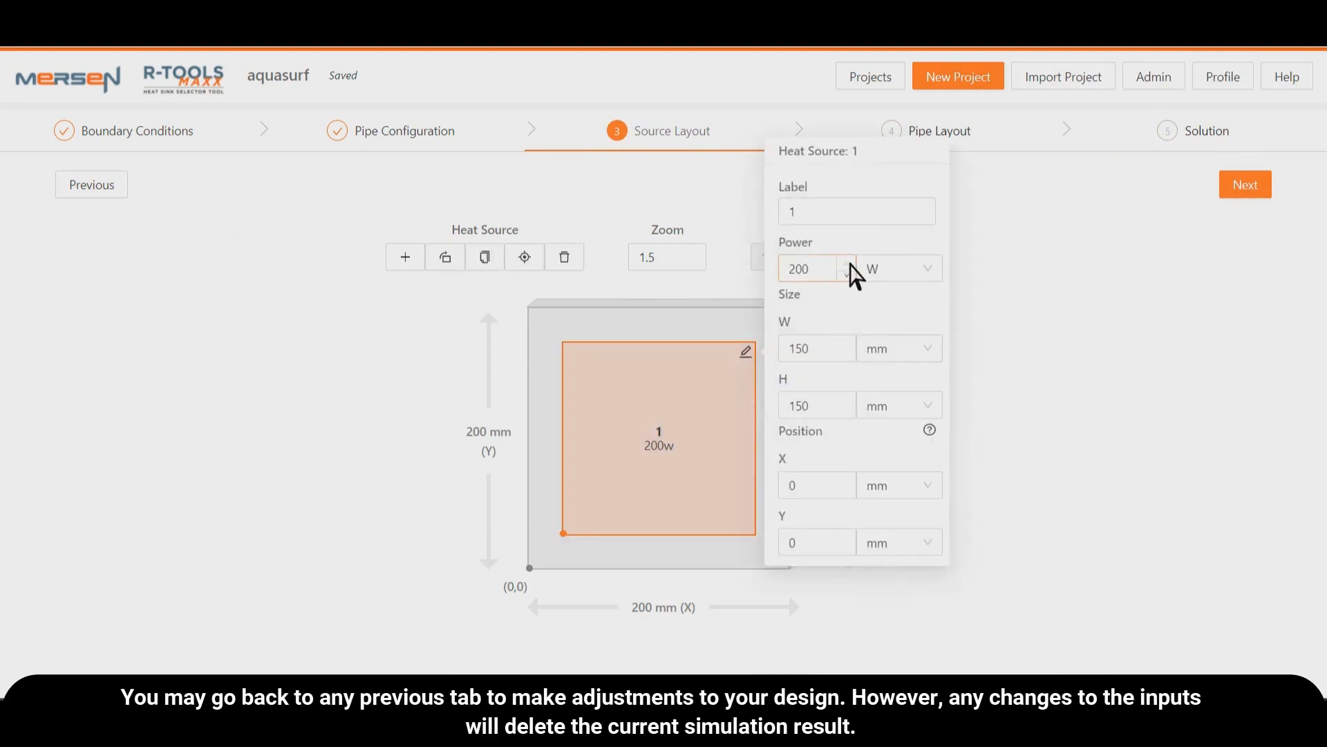
click(849, 264)
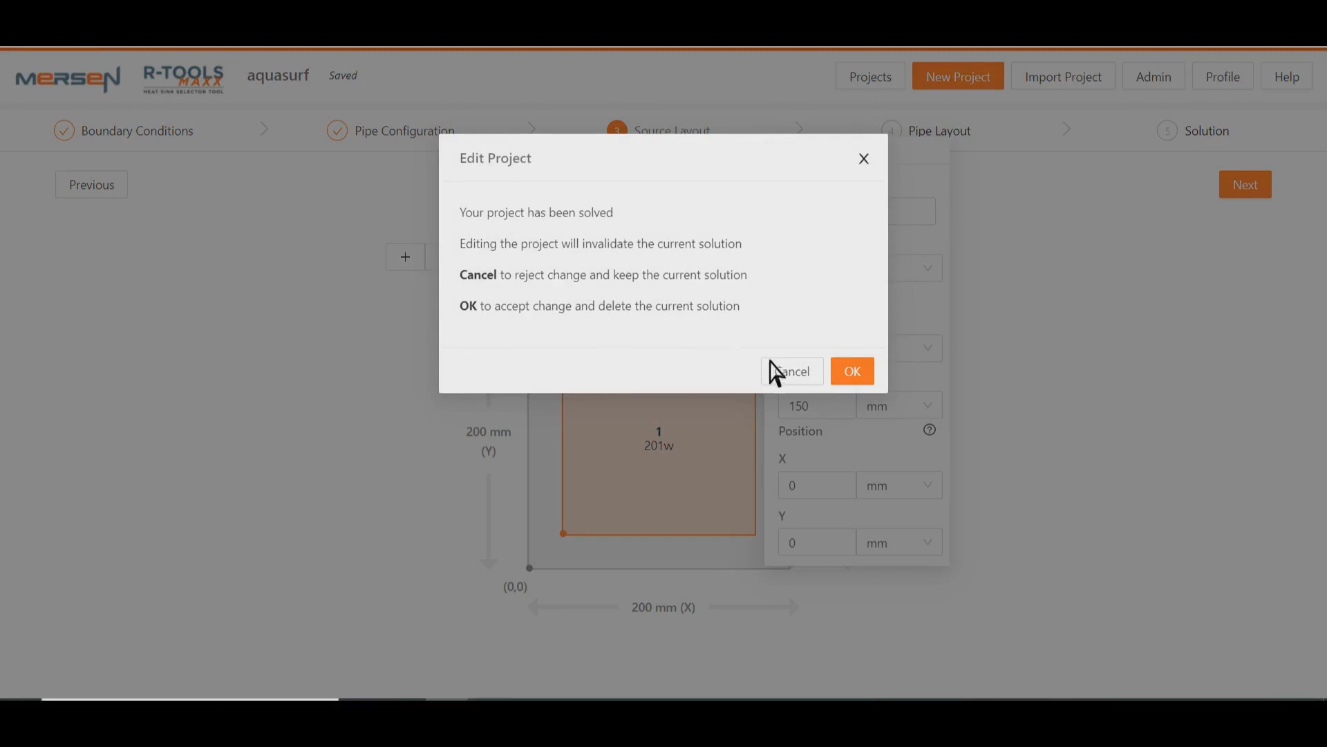
click(788, 377)
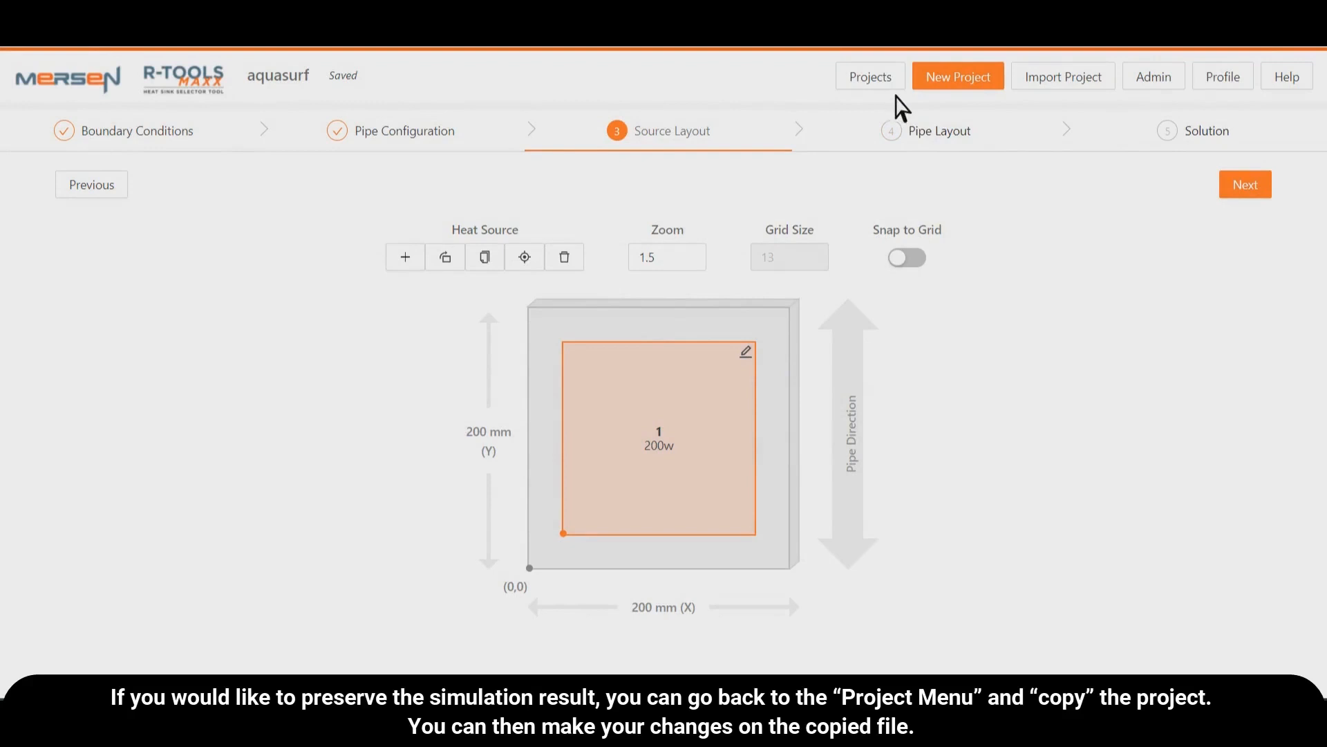
- Make a copy of the aquasurf project from the project list and open the copy
click(879, 82)
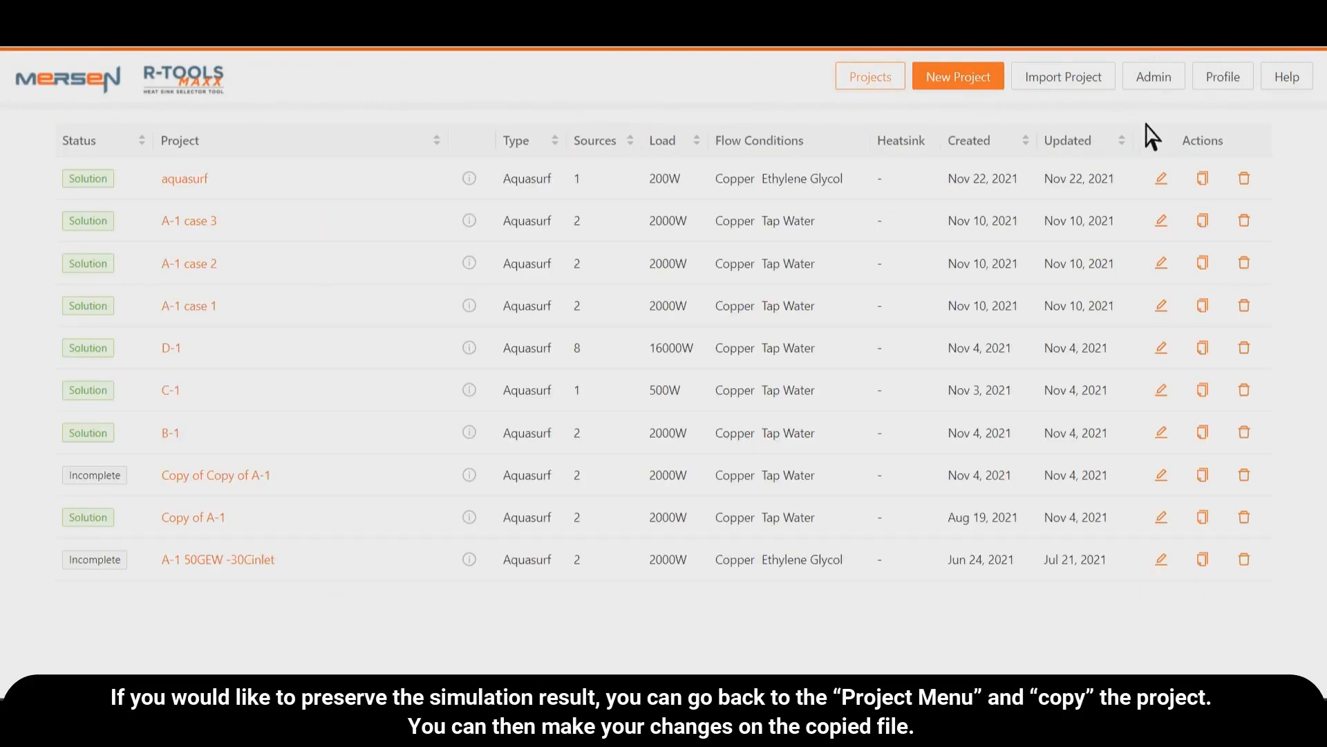
click(1207, 186)
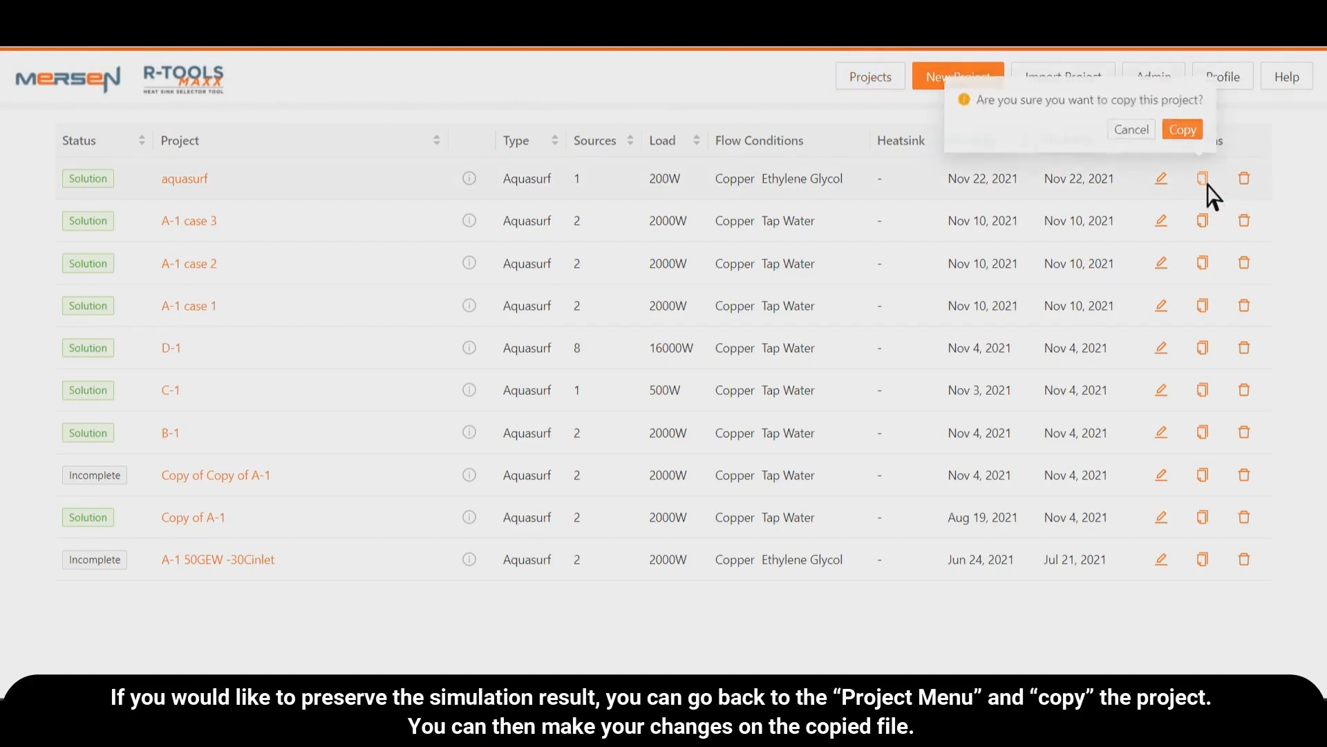
click(1185, 128)
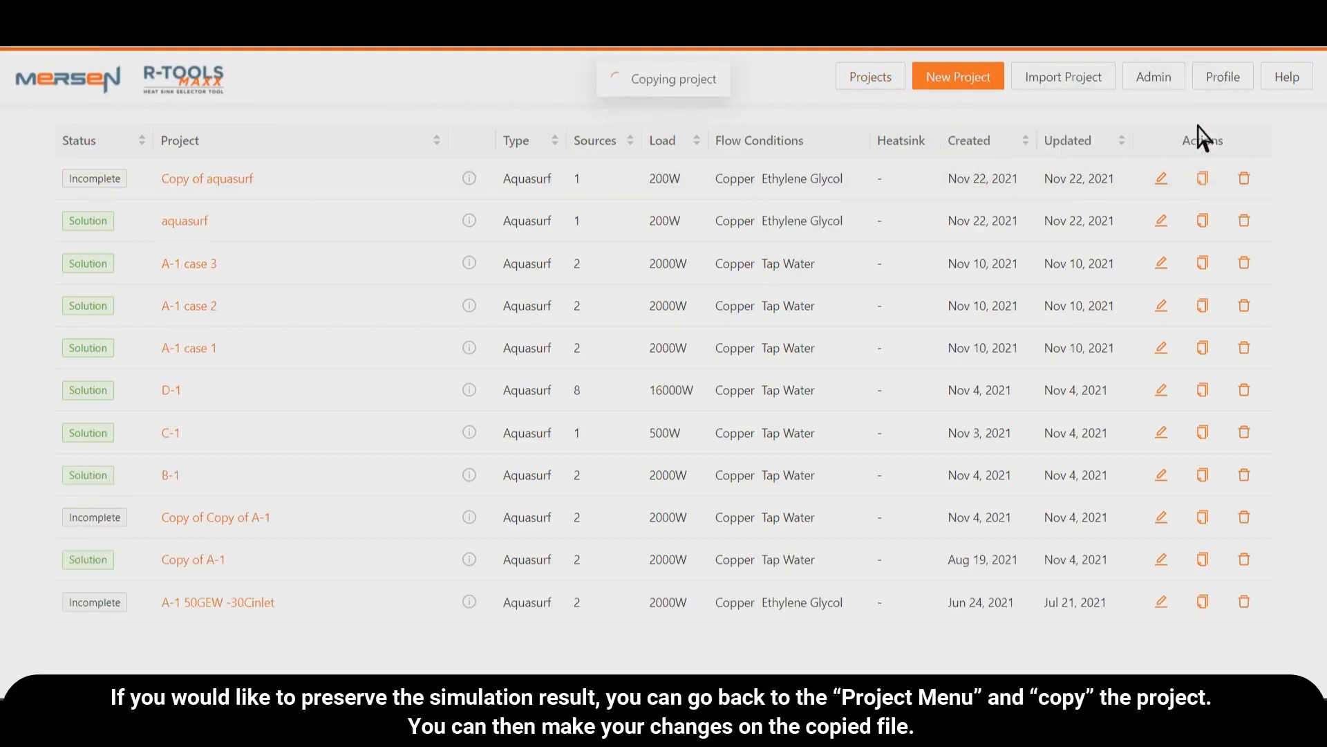
click(236, 181)
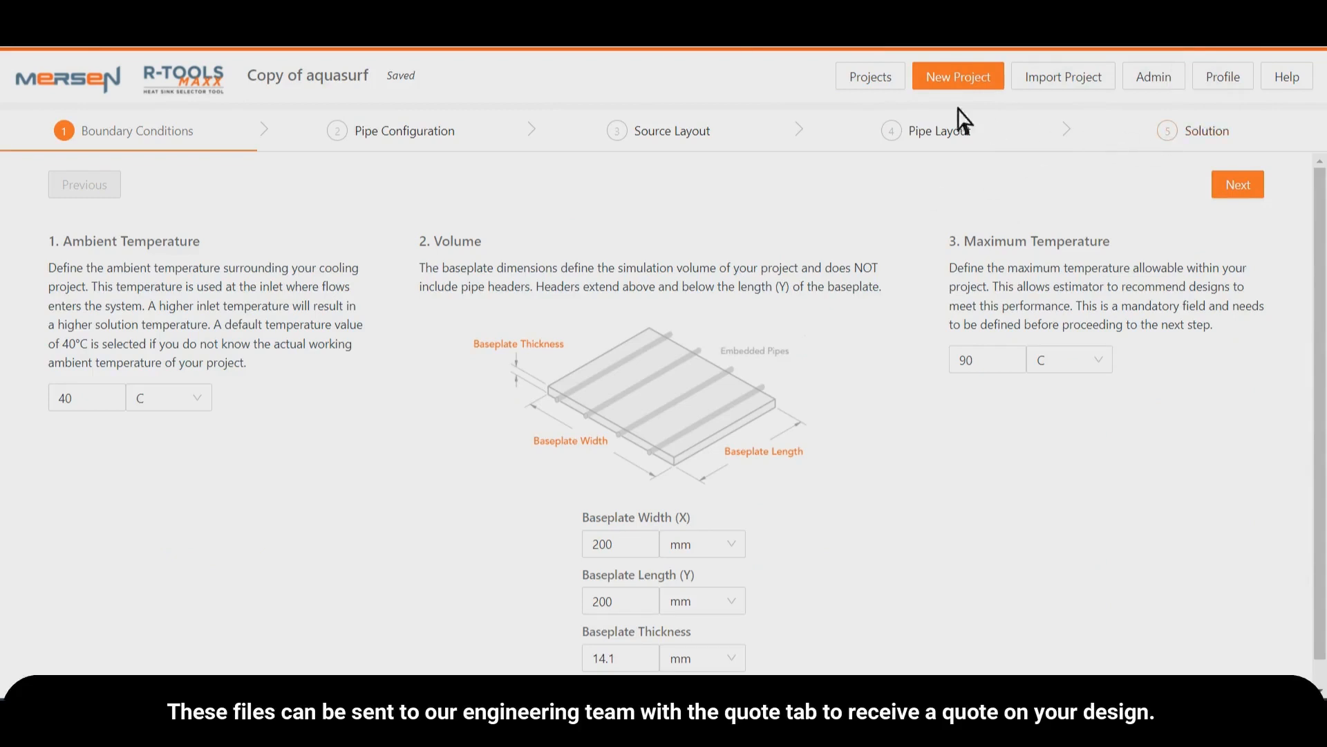
- Return to the original solved aquasurf project and open its quote request form
click(892, 89)
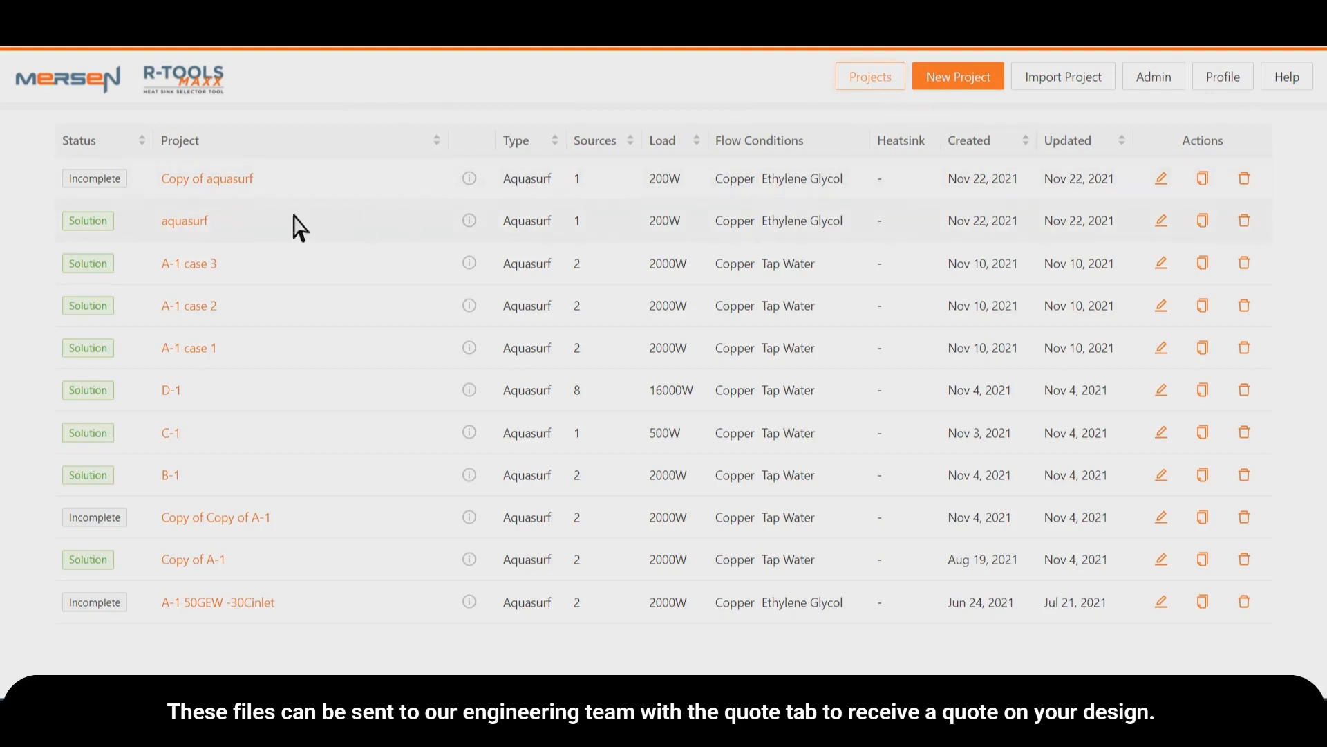
click(200, 221)
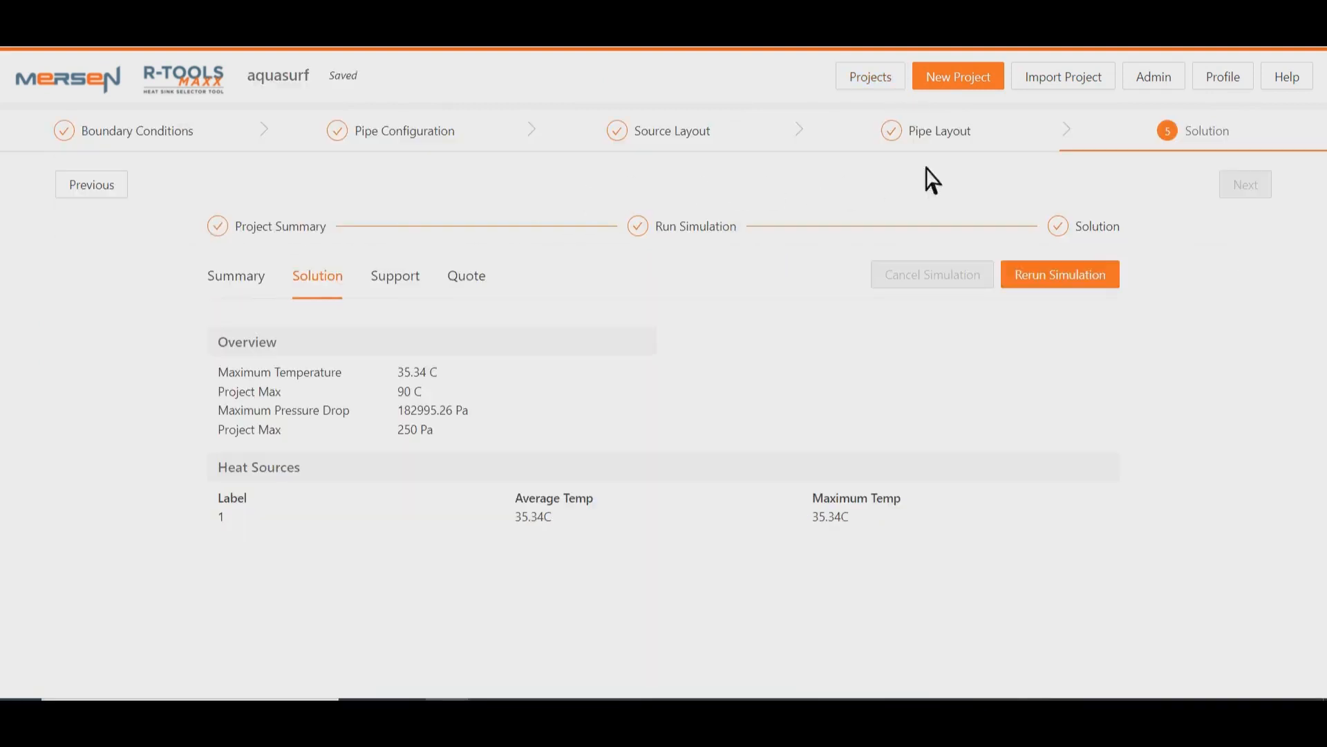
click(462, 280)
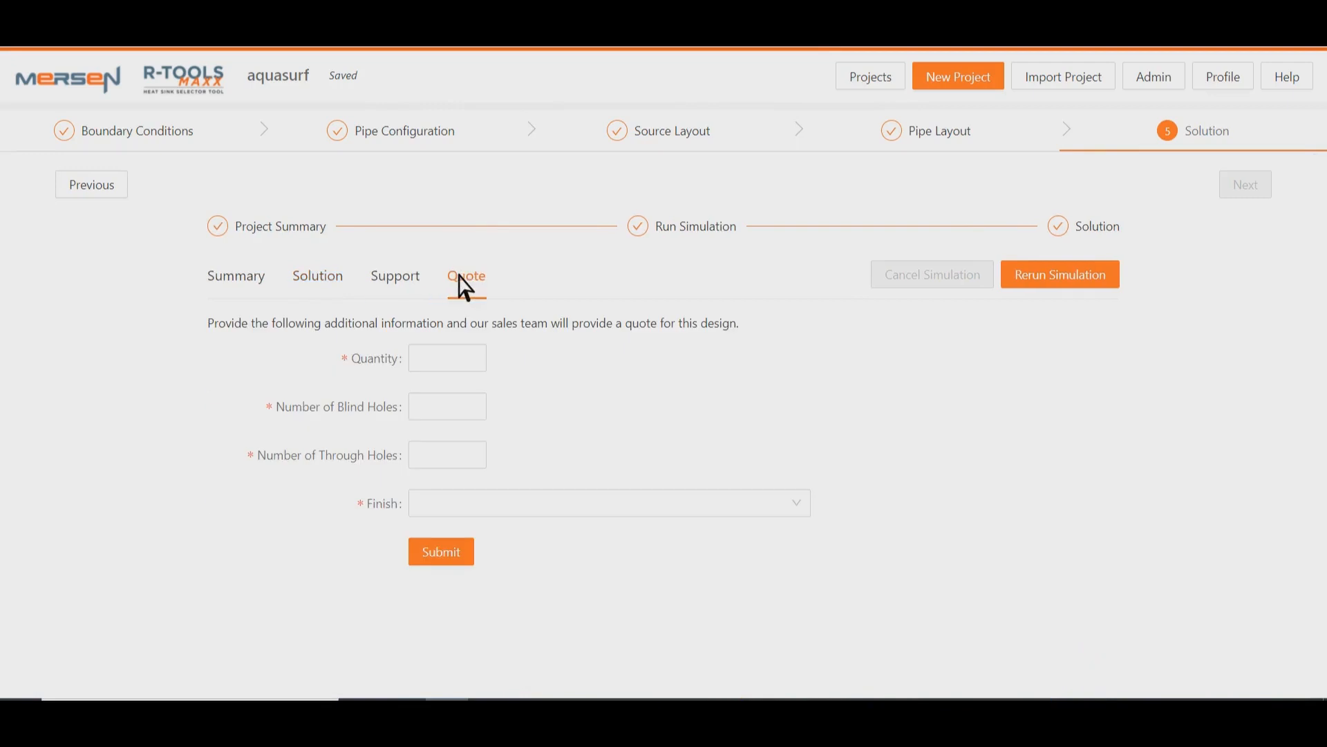